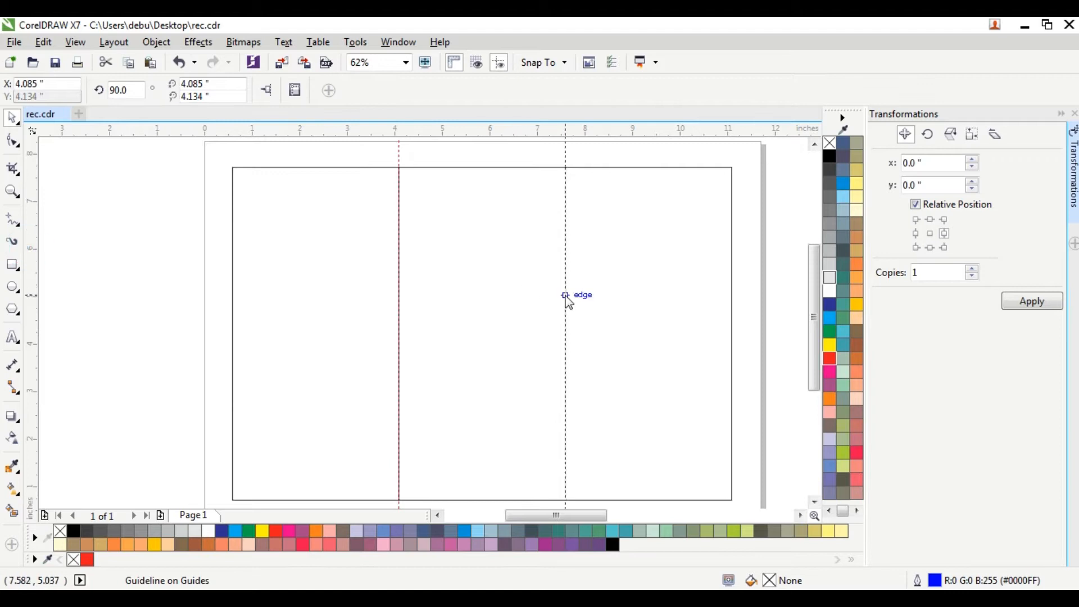
Draw a 10.5 by 7 inch rectangle over the three-panel layout and delete the helper panel rectangles.
left_click(23, 262)
mouse_move(232, 168)
left_mouse_down()
mouse_move(677, 425)
mouse_move(732, 500)
left_mouse_up()
left_click(12, 117)
scroll(151, 177, "down", 1)
left_click_drag(509, 152, 273, 373)
left_click_drag(133, 140, 356, 381)
key("Delete")
scroll(259, 216, "up", 1)
scroll(370, 235, "down", 1)
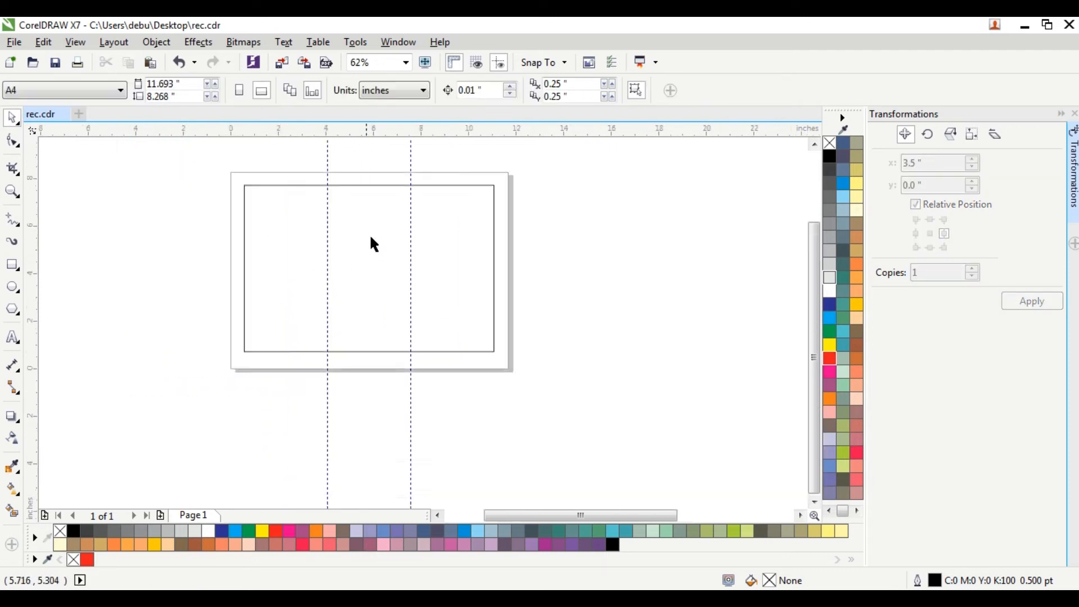
scroll(366, 182, "up", 1)
scroll(453, 176, "down", 1)
scroll(424, 279, "up", 1)
left_click(11, 191)
left_click(13, 118)
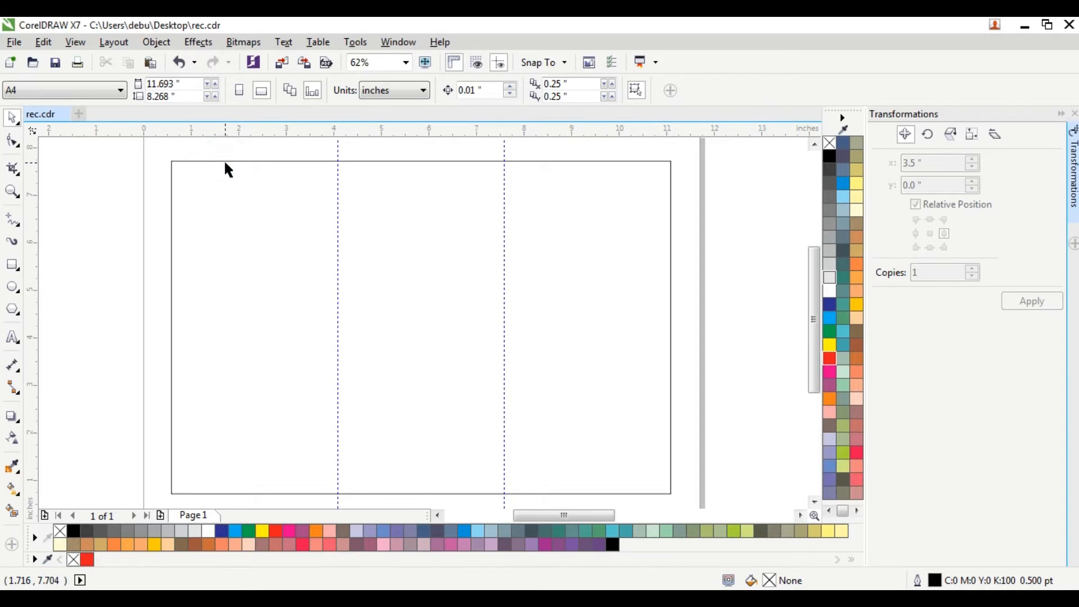
left_click(224, 160)
Move the orange-red watercolour image from the image collection over to the page.
scroll(393, 179, "down", 3)
scroll(398, 191, "up", 2)
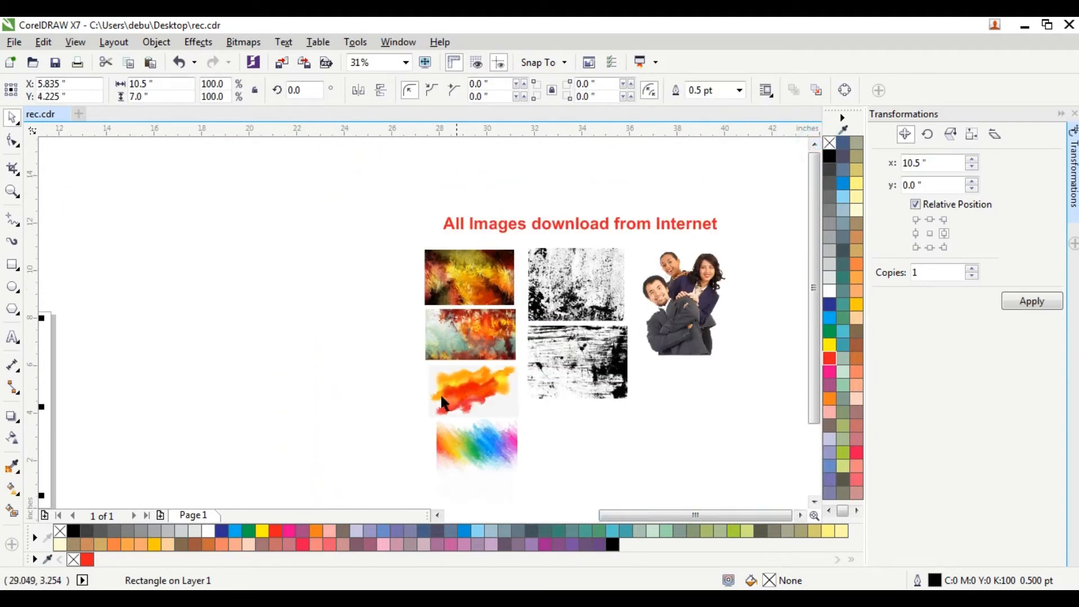
scroll(444, 404, "down", 1)
left_click_drag(560, 403, 259, 375)
scroll(260, 375, "up", 2)
Enlarge the orange-red watercolour image to about 6.7 by 4 inches and place it over the page's upper edge.
left_click(368, 310)
left_click(349, 321)
left_click_drag(349, 321, 425, 285)
left_click_drag(315, 369, 337, 361)
left_click(415, 197)
left_click(343, 307)
left_click_drag(410, 285, 442, 265)
left_click_drag(328, 356, 337, 352)
scroll(309, 289, "down", 1)
left_click_drag(316, 302, 408, 229)
PowerClip the watercolour image into the 10.5 by 7 inch rectangle and move it to the upper middle of the frame.
left_click(156, 42)
left_click(179, 145)
left_click(389, 149)
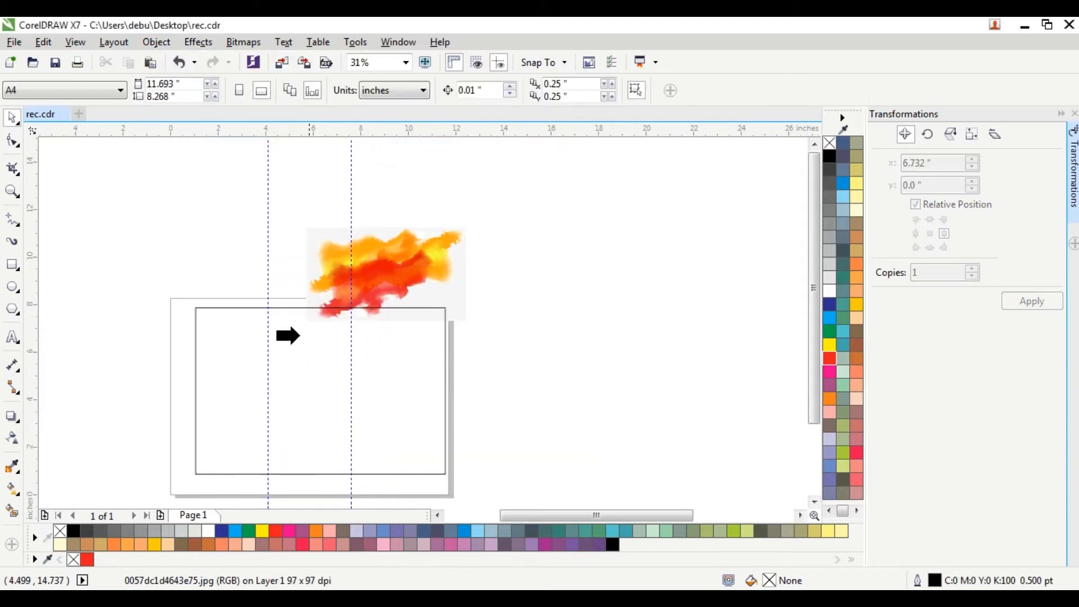
left_click(300, 335)
scroll(316, 327, "up", 1)
left_click(349, 306, "ctrl")
left_click_drag(518, 174, 428, 277)
left_click_drag(430, 273, 449, 281)
Apply an elliptical fountain transparency to the watercolour image, with 0 at the centre node and 100 at the outer node.
left_click(16, 437)
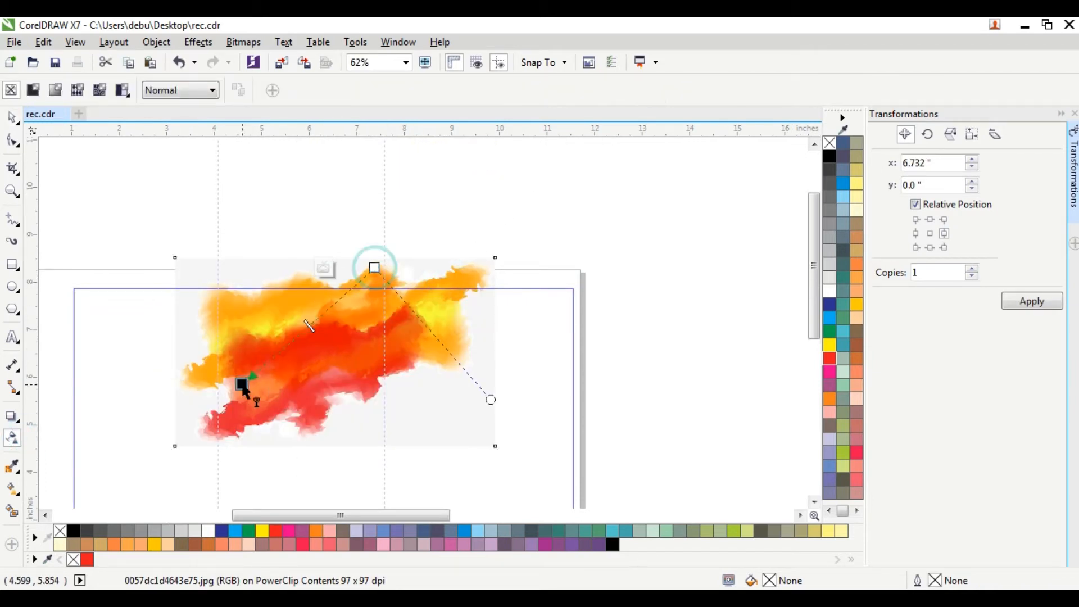
left_click_drag(245, 390, 244, 384)
left_click(310, 92)
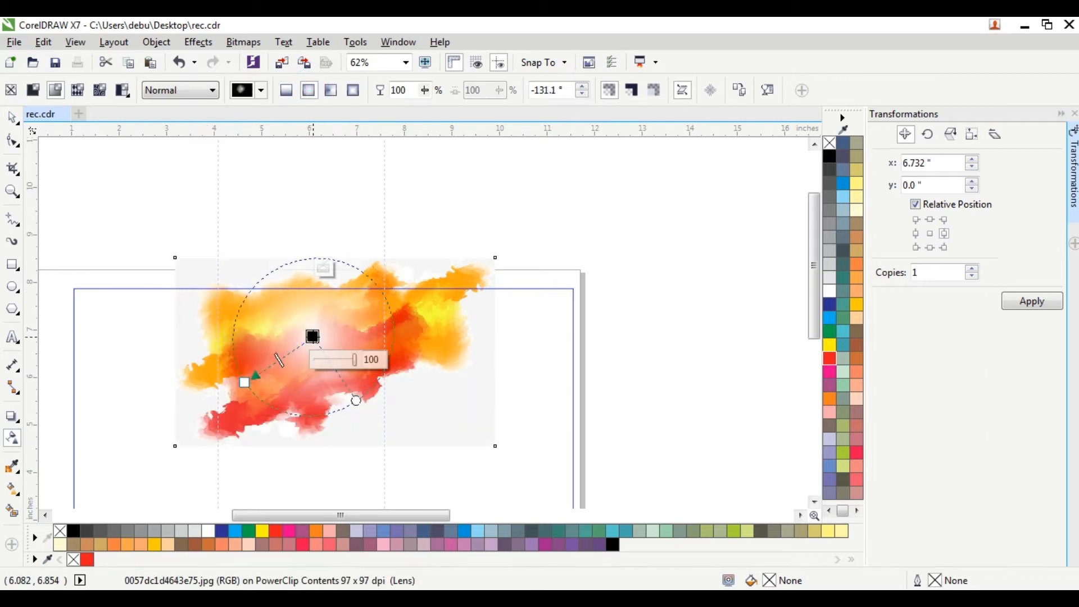
left_click_drag(313, 365, 310, 366)
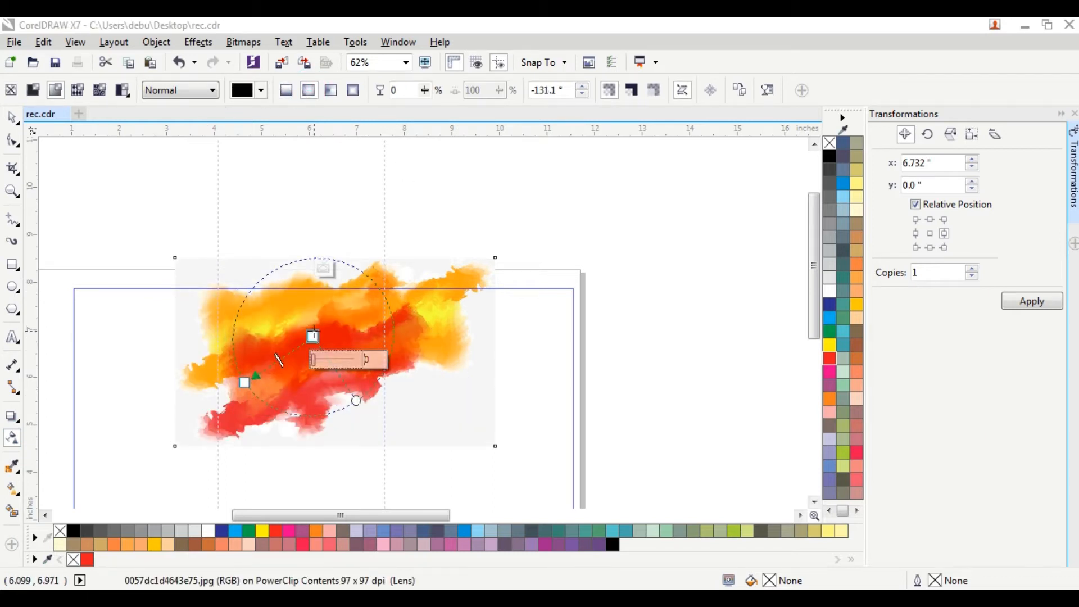
left_click_drag(302, 410, 304, 411)
Reposition the elliptical transparency's centre and outer nodes on the watercolour image and finish editing the PowerClip.
left_click_drag(246, 383, 202, 408)
left_click_drag(315, 337, 368, 302)
left_click_drag(203, 409, 236, 401)
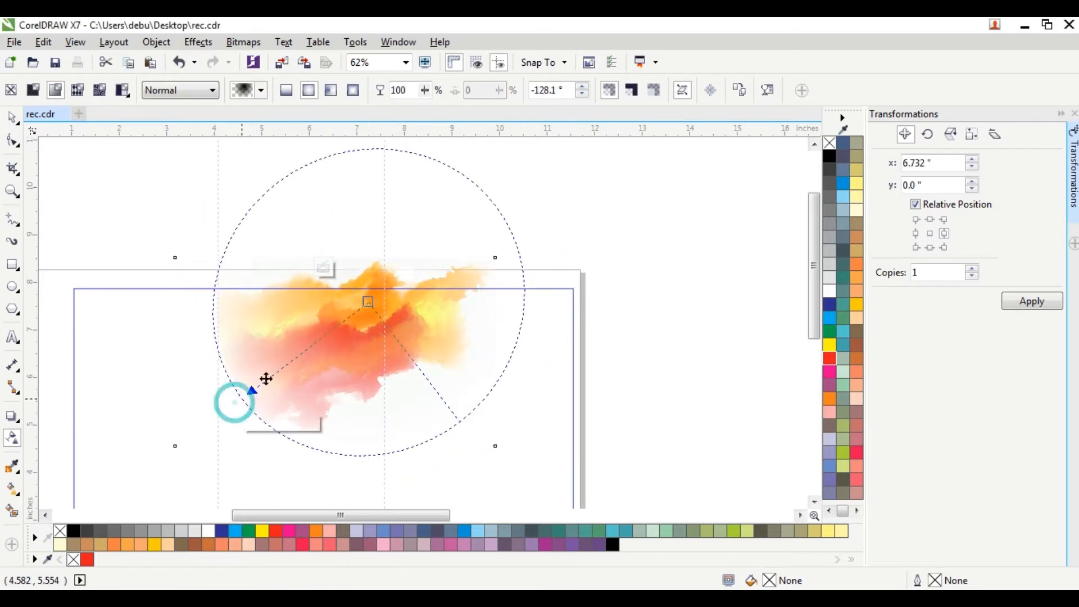
left_click_drag(388, 290, 404, 296)
left_click_drag(241, 398, 181, 444)
left_click_drag(181, 444, 222, 416)
left_click_drag(406, 296, 342, 343)
left_click(324, 269)
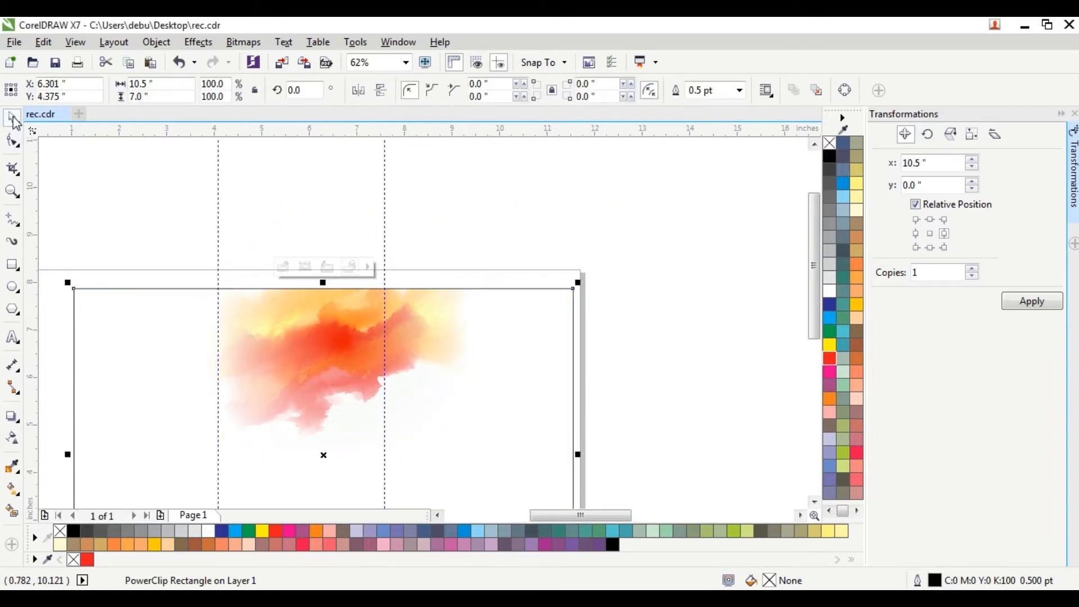
left_click(146, 164)
scroll(287, 222, "down", 1)
scroll(311, 263, "up", 1)
Reopen the PowerClip contents and adjust the watercolour's transparency centre and midpoint to show more colour, leaving its outer edge faded.
double_click(284, 302)
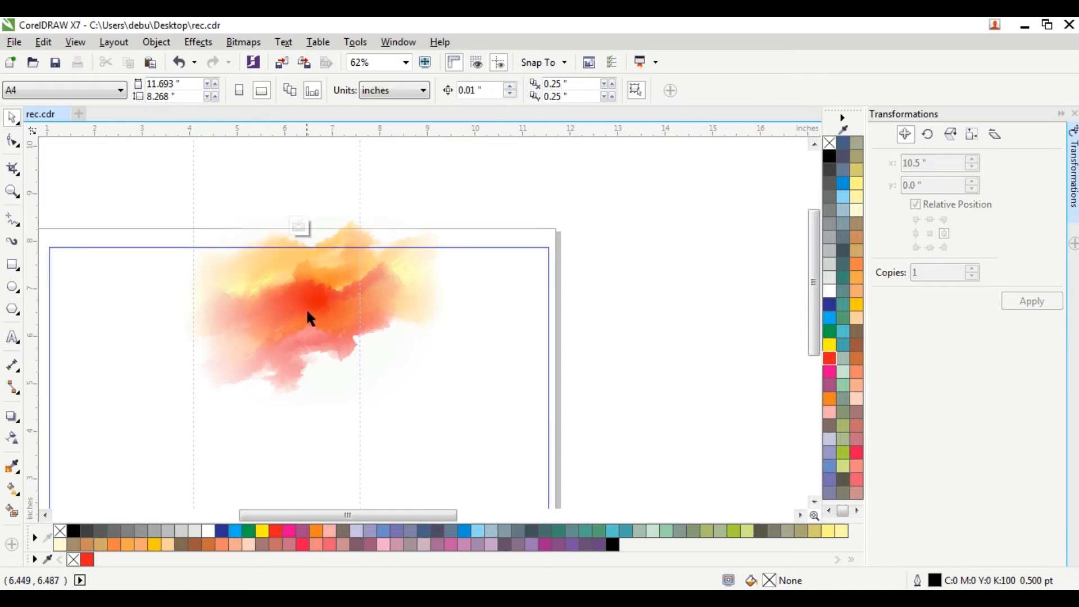
left_click(317, 286)
scroll(304, 368, "down", 1)
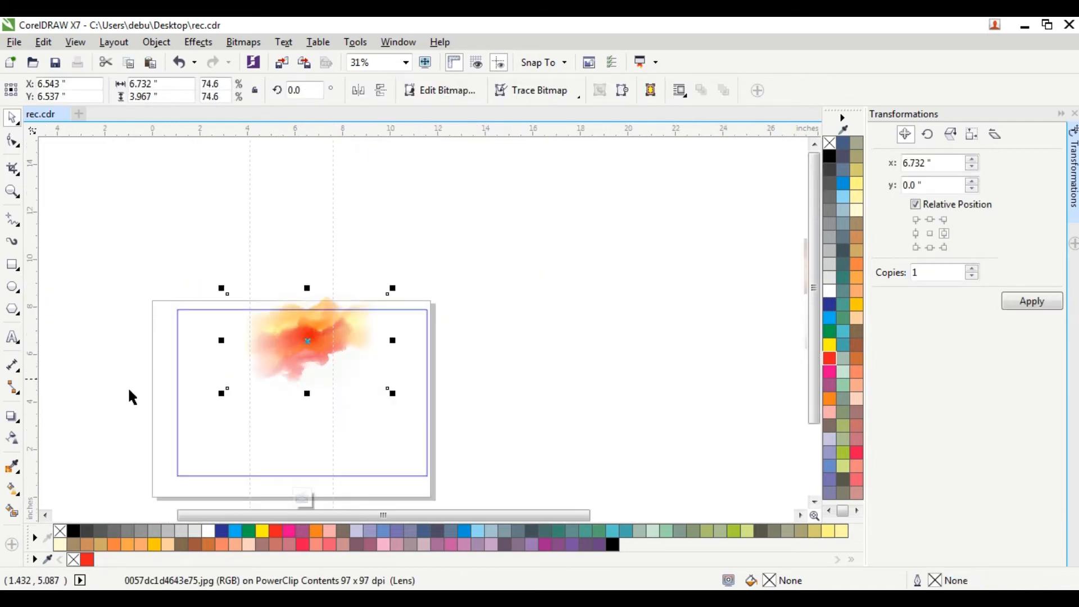
left_click(12, 441)
scroll(194, 348, "up", 1)
left_click_drag(140, 390, 287, 294)
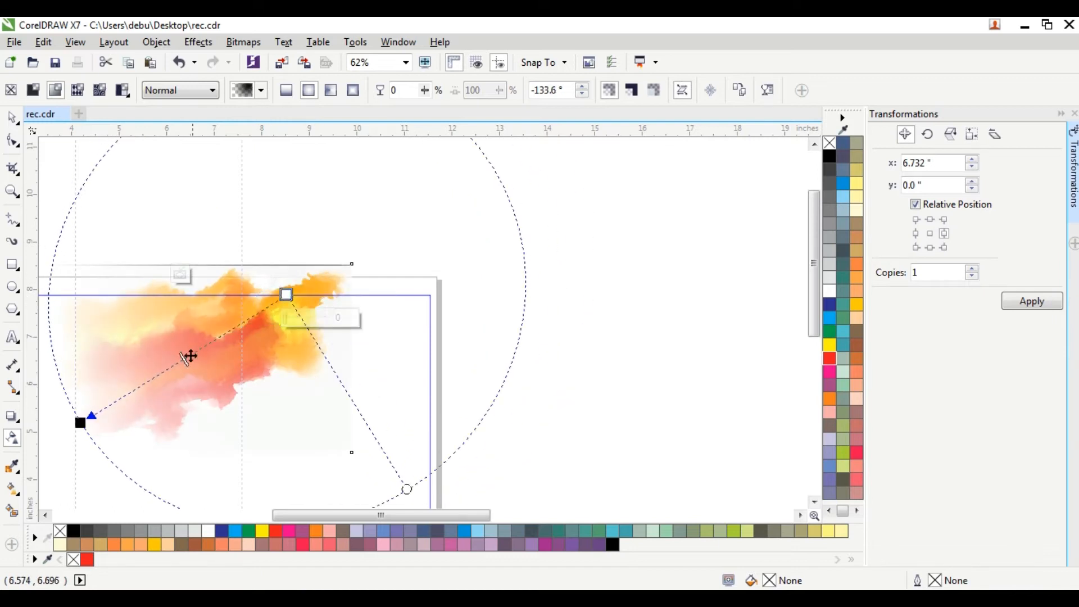
left_click_drag(116, 400, 114, 401)
left_click_drag(286, 295, 270, 303)
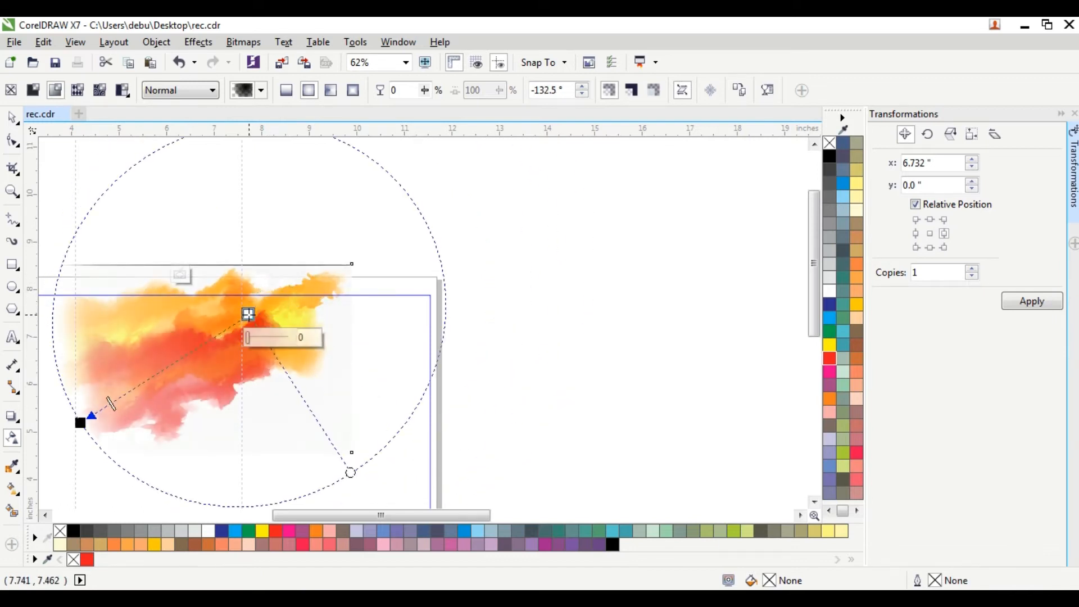
key("space")
scroll(337, 314, "down", 1)
left_click(489, 252)
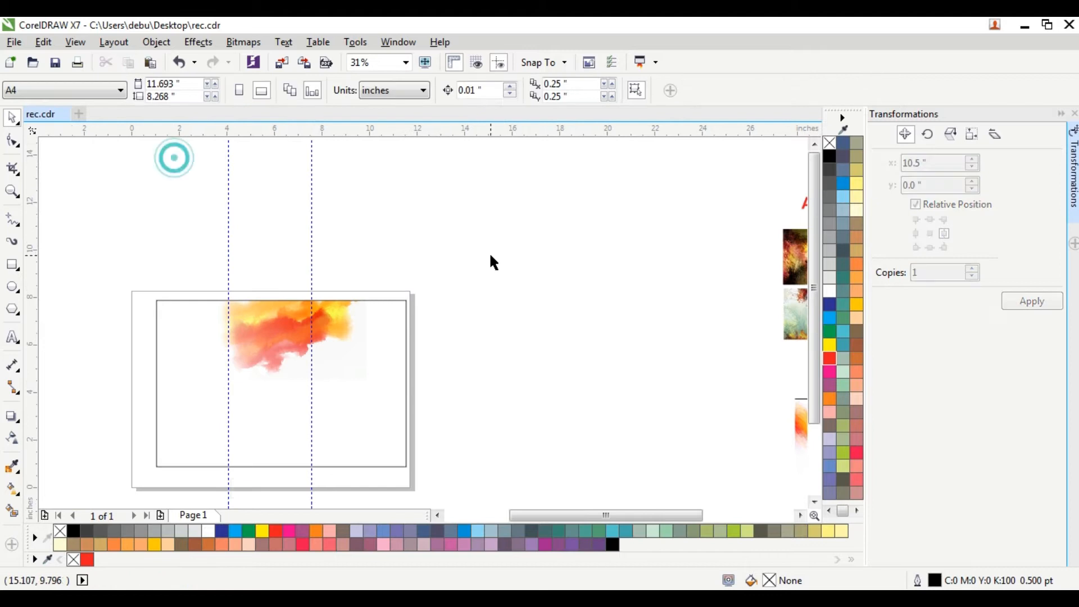
Move the rainbow chalk-stroke image beside the page and enlarge it to about 4.5 by 4.5 inches.
scroll(487, 253, "down", 1)
left_click_drag(657, 345, 430, 305)
scroll(438, 305, "up", 2)
left_click_drag(502, 223, 650, 171)
left_click_drag(525, 224, 666, 268)
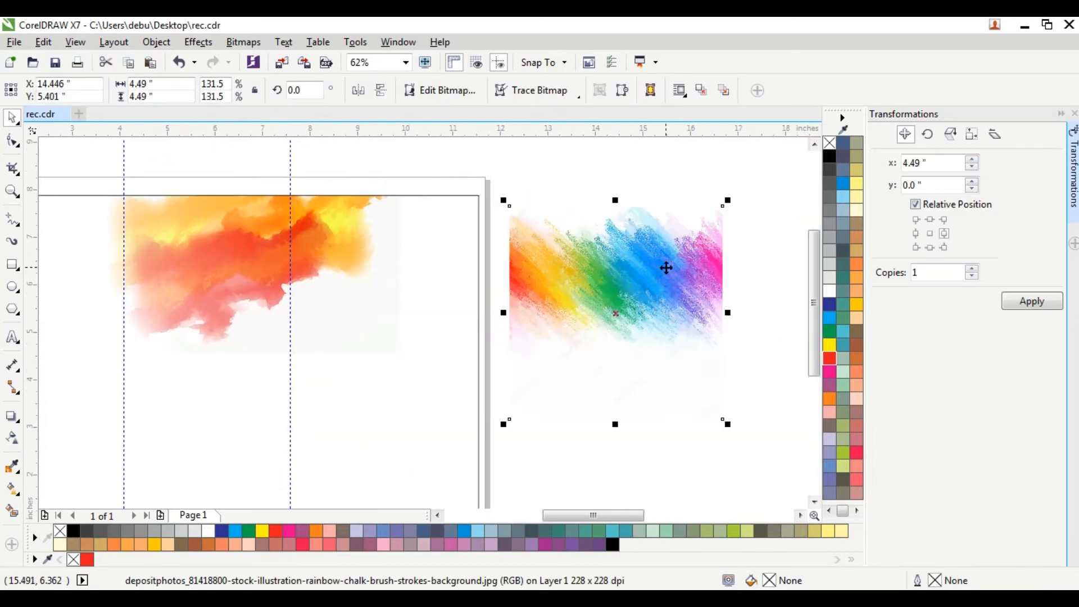
PowerClip the rainbow chalk image into the brochure rectangle and open the frame's contents for editing.
left_click(157, 42)
mouse_move(180, 144)
left_click(420, 151)
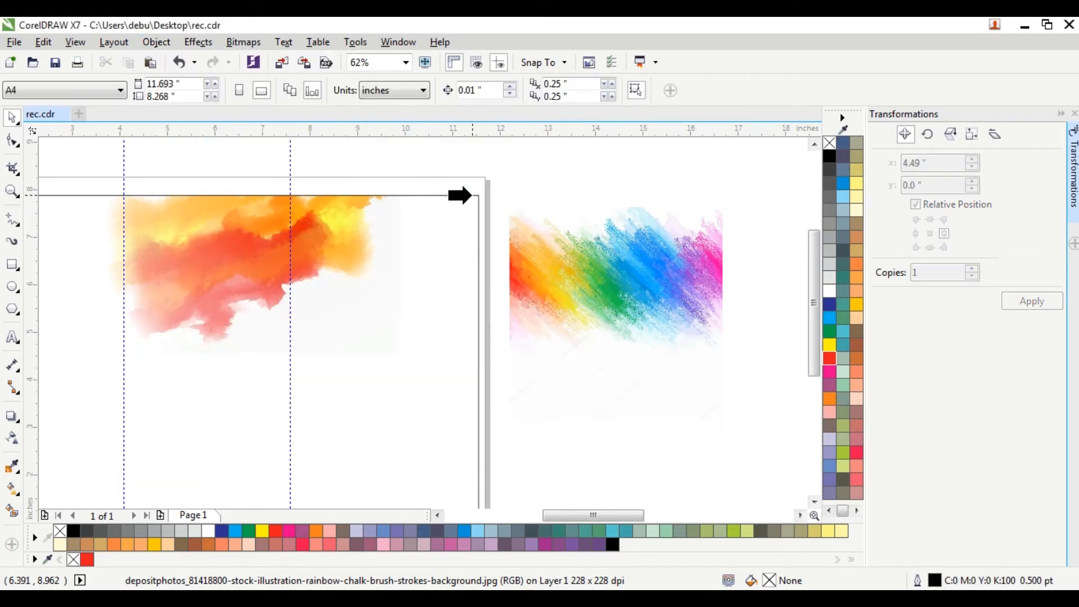
left_click(470, 195)
left_click(264, 295, "ctrl")
Place the rainbow chalk image over the frame's upper-right corner, overlapping the watercolour, and tilt it slightly.
left_click_drag(235, 314, 442, 209)
left_click_drag(525, 206, 503, 210)
left_click_drag(525, 379, 540, 360)
left_click(613, 270)
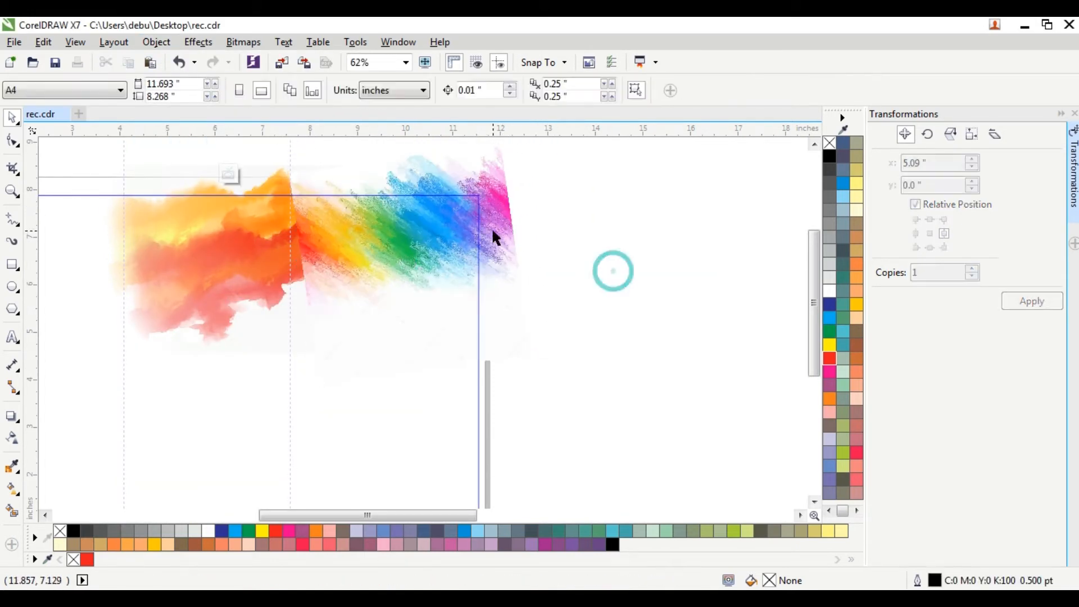
left_click_drag(498, 232, 490, 248)
Apply a linear transparency fading the rainbow chalk image toward the orange watercolour and finish editing the PowerClip.
left_click(12, 437)
left_click_drag(472, 185, 316, 283)
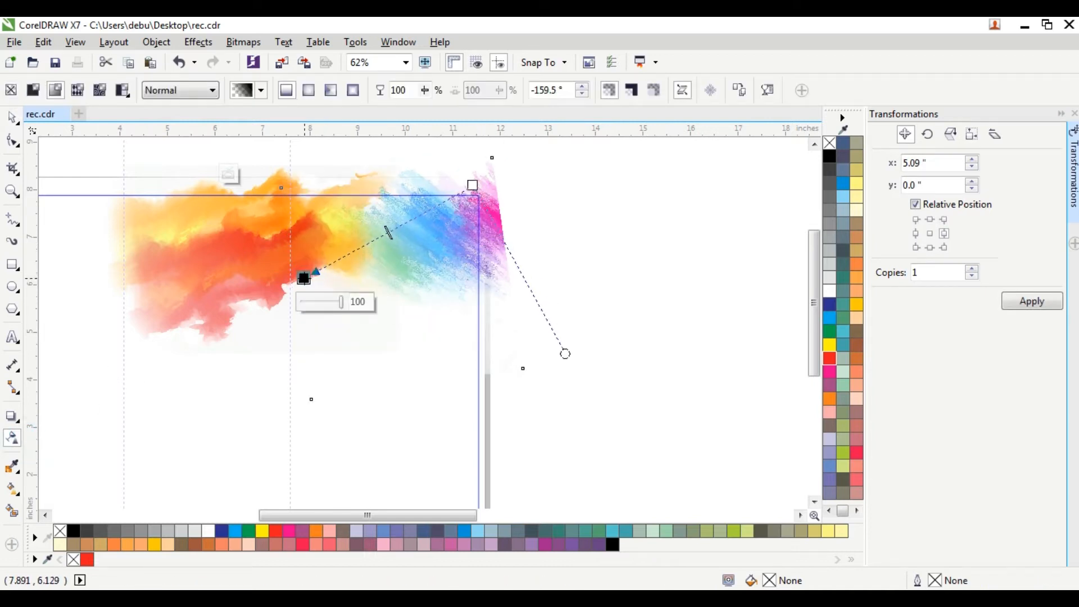
left_click(12, 118)
left_click(229, 174)
left_click(659, 240)
scroll(605, 246, "down", 1)
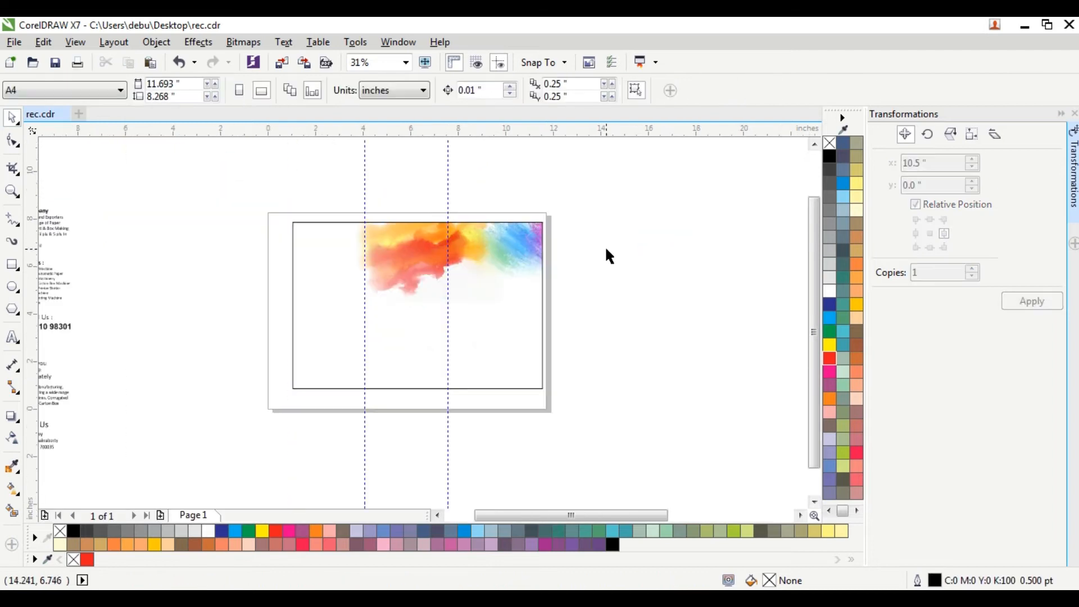
Reopen the PowerClip contents, enlarge the orange watercolour to about 8 by 4.7 inches and finish editing.
left_click(381, 271)
left_click(385, 262)
left_click_drag(337, 304, 312, 322)
left_click(413, 271)
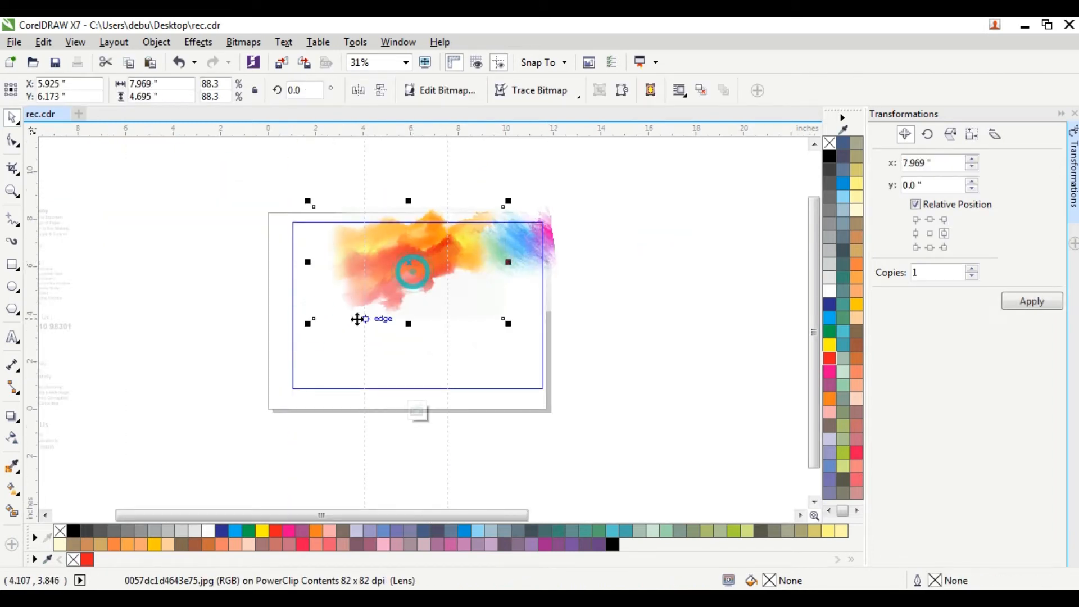
left_click(417, 411)
left_click(676, 250)
scroll(456, 255, "up", 1)
scroll(488, 259, "down", 2)
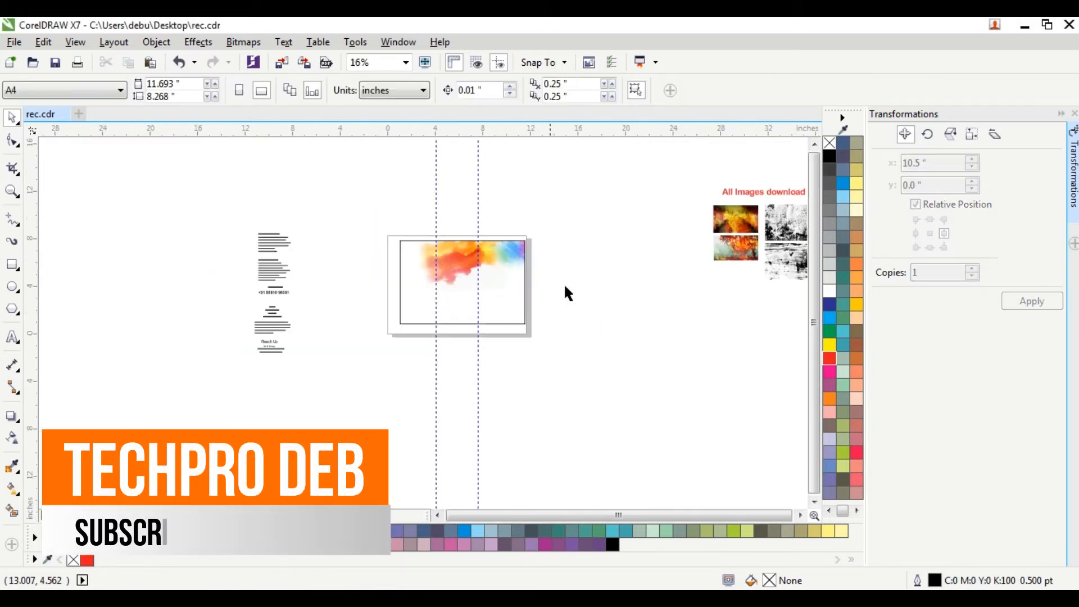
Bring the teal-and-orange brush-paint image below the page, sized about 6.1 by 3.4 inches and rotated about 5.5 degrees.
scroll(645, 273, "down", 1)
scroll(719, 267, "up", 1)
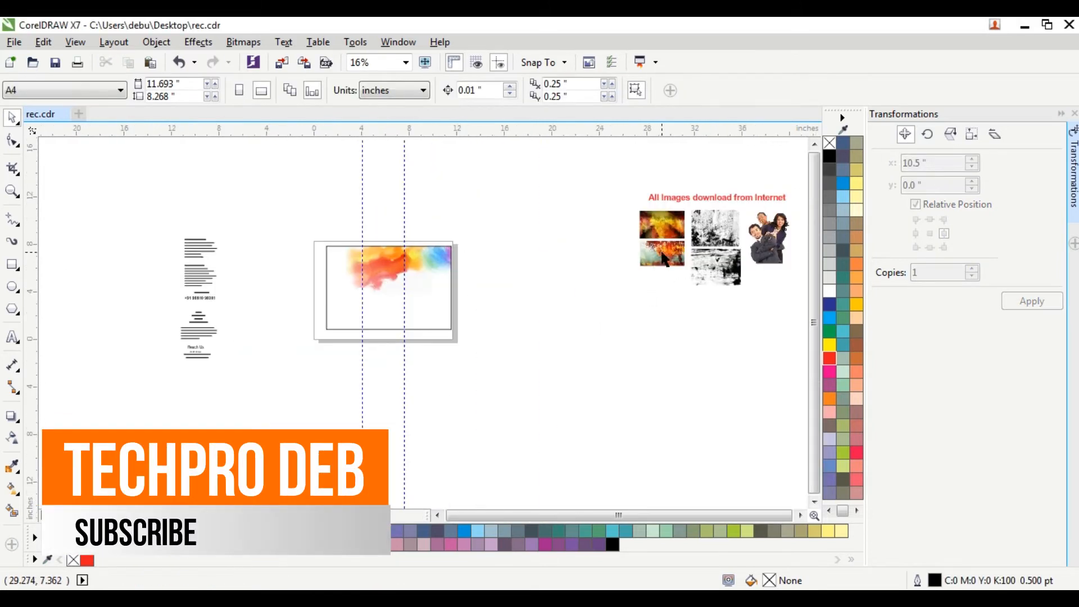
left_click_drag(662, 253, 362, 365)
scroll(365, 364, "up", 2)
left_click_drag(450, 320, 555, 262)
left_click(484, 309)
left_click_drag(559, 430, 573, 419)
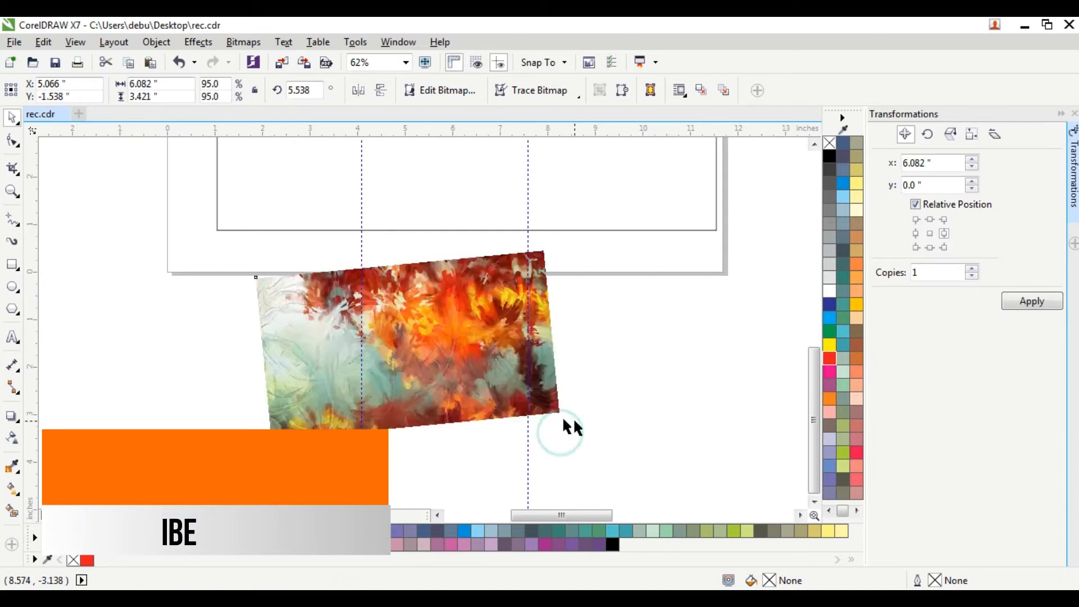
left_click_drag(480, 336, 520, 332)
PowerClip the brush-paint image into the brochure rectangle.
left_click(160, 43)
left_click(190, 148)
left_click(402, 148)
left_click(231, 229)
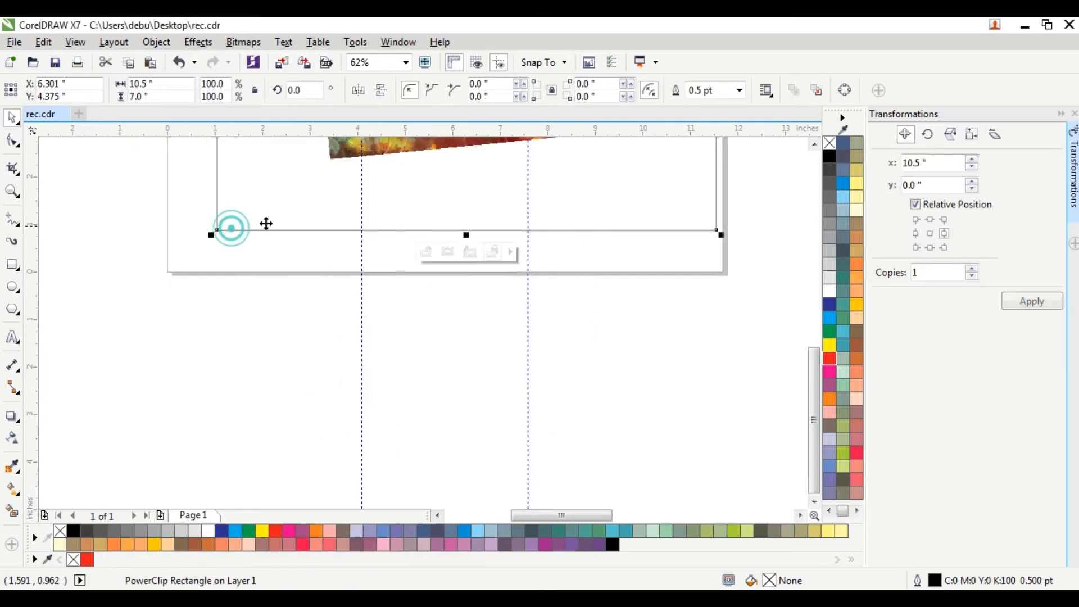
scroll(308, 211, "down", 1)
Open the PowerClip contents and move the brush-paint image to the frame's lower-left corner.
left_click(375, 167, "ctrl")
left_click_drag(383, 154, 362, 206)
scroll(328, 181, "down", 1)
scroll(349, 161, "up", 2)
left_click_drag(361, 207, 375, 237)
mouse_move(365, 234)
left_mouse_down()
mouse_move(343, 216)
mouse_move(360, 219)
left_mouse_up()
Apply a linear transparency to the brush-paint image, fading it from its lower-left corner toward the upper right.
left_click(12, 438)
left_click_drag(133, 325, 129, 360)
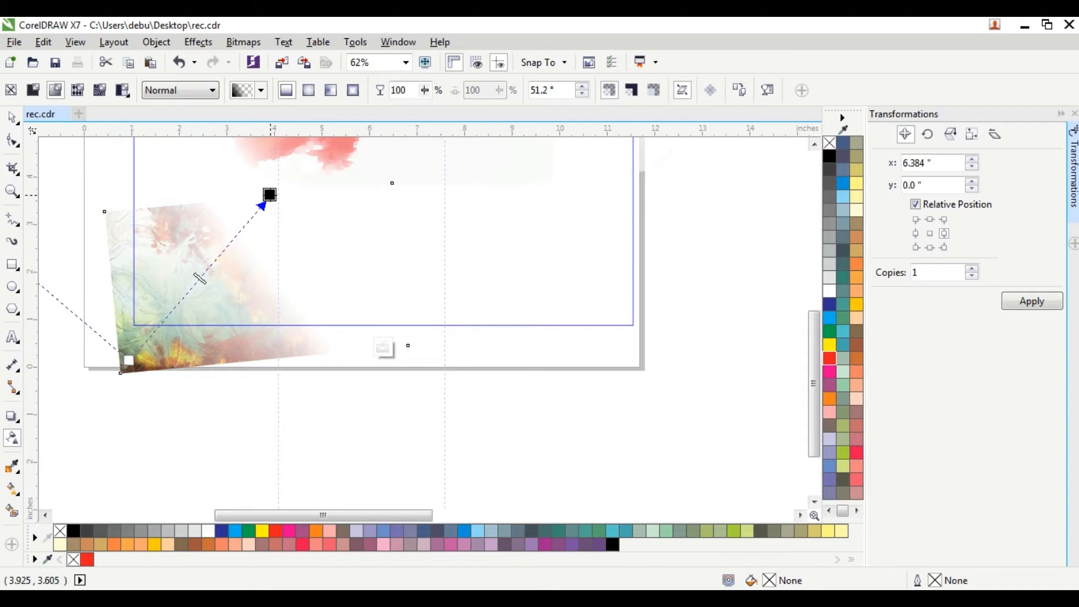
left_click_drag(271, 195, 270, 195)
left_click_drag(129, 360, 161, 313)
left_click_drag(270, 195, 238, 253)
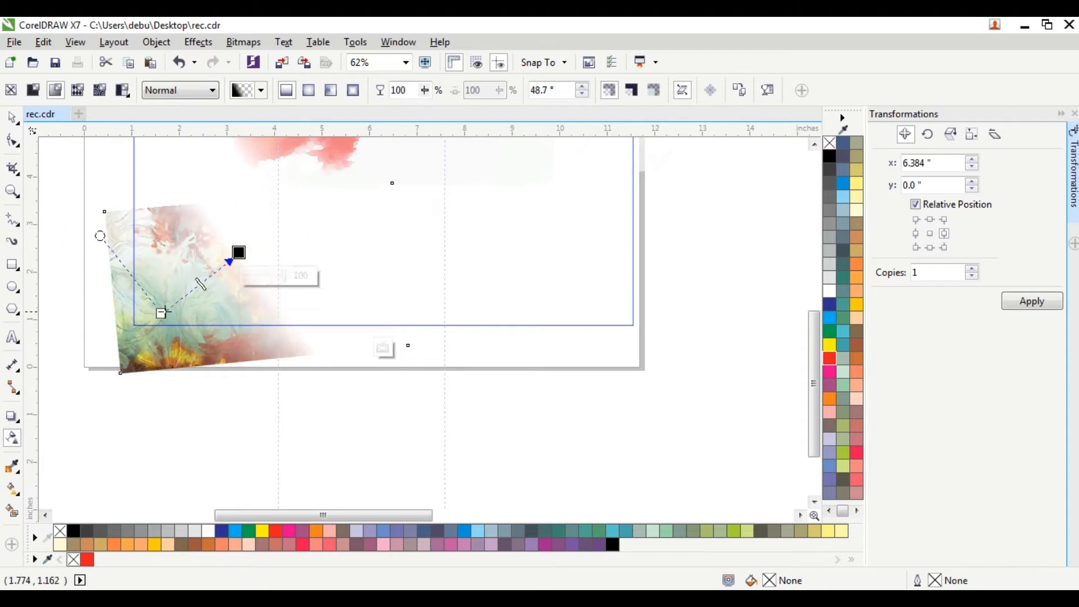
left_click_drag(167, 313, 116, 341)
left_click_drag(230, 256, 229, 255)
Nudge the brush-paint image toward the lower left, tighten its linear transparency and finish editing the PowerClip.
left_click(12, 118)
mouse_move(179, 351)
left_mouse_down()
mouse_move(176, 380)
mouse_move(173, 348)
left_mouse_up()
left_click_drag(186, 365, 208, 359)
left_click(13, 438)
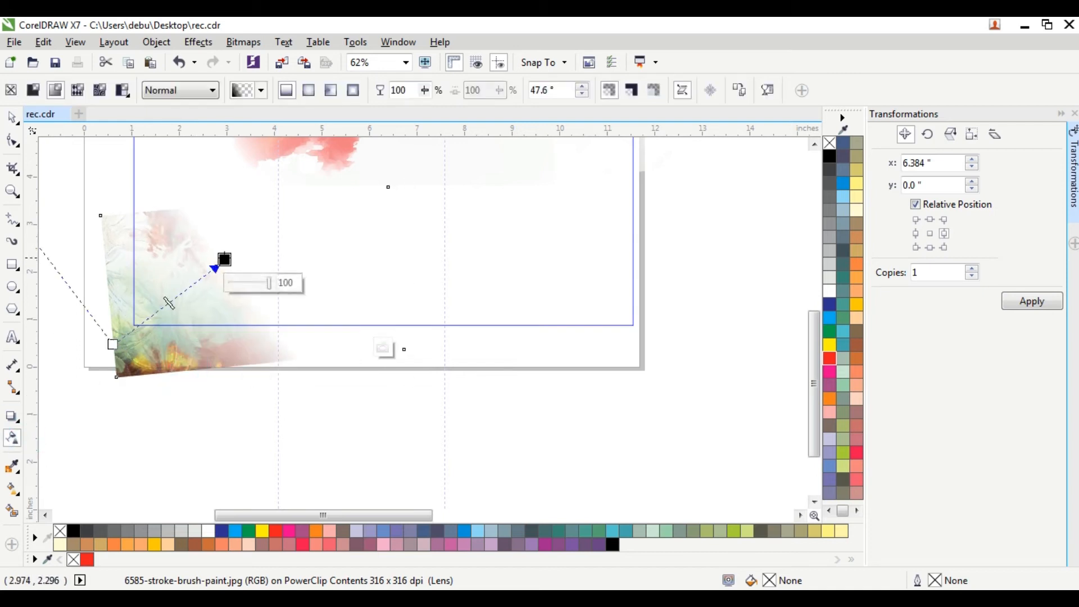
mouse_move(159, 309)
left_mouse_down()
mouse_move(204, 272)
mouse_move(173, 297)
left_mouse_up()
left_click_drag(229, 248, 193, 274)
left_click(385, 348)
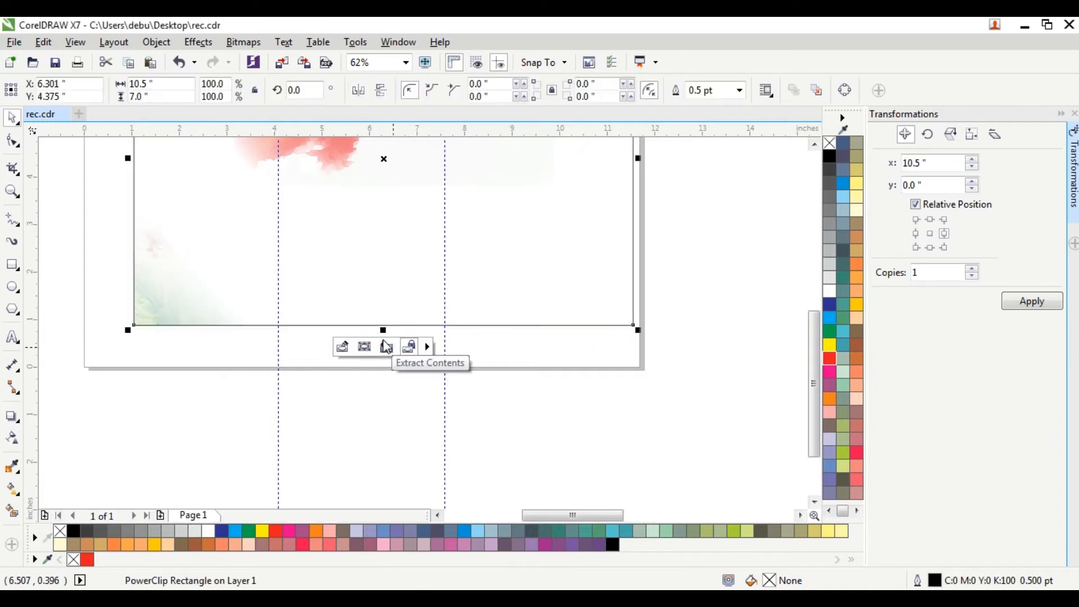
Reopen the PowerClip contents, enlarge the brush-paint image in the lower-left corner and finish editing.
left_click(160, 275, "ctrl")
left_click(193, 273)
scroll(200, 273, "down", 1)
left_click_drag(309, 226, 397, 161)
left_click(294, 324)
key("Escape")
scroll(207, 242, "up", 2)
scroll(208, 241, "down", 2)
scroll(288, 206, "up", 1)
Reopen the PowerClip contents, pull in the orange watercolour's elliptical transparency to fade its lower-left edge more, and finish editing.
left_click(292, 203)
left_click(293, 202, "ctrl")
scroll(322, 204, "down", 2)
scroll(340, 187, "up", 1)
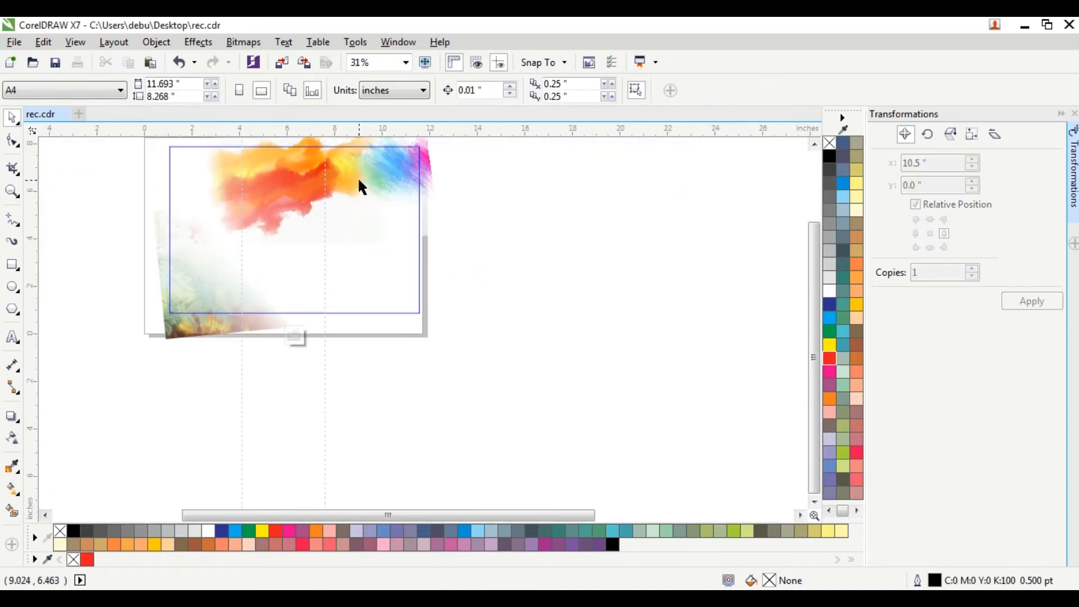
left_click(357, 177)
left_click(13, 488)
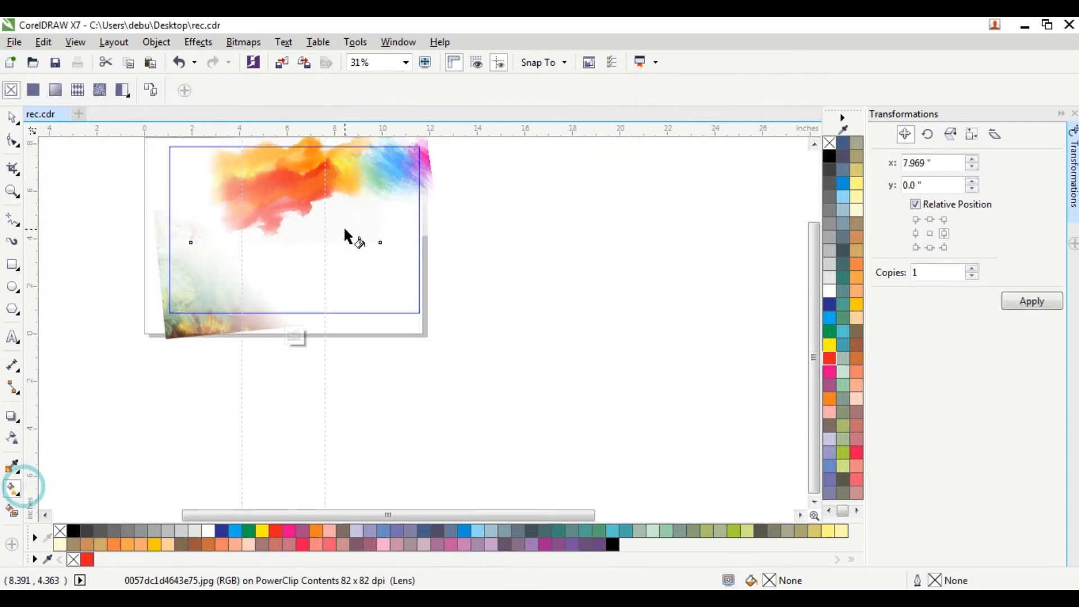
left_click(12, 438)
left_click_drag(236, 213, 258, 214)
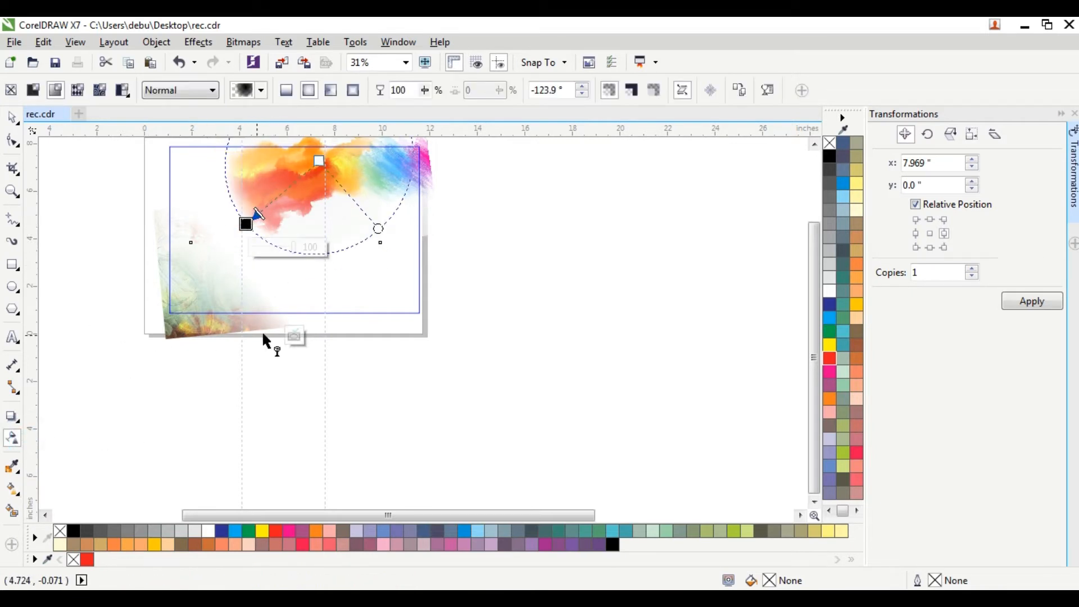
left_click(297, 336)
left_click(593, 274)
scroll(596, 275, "down", 1)
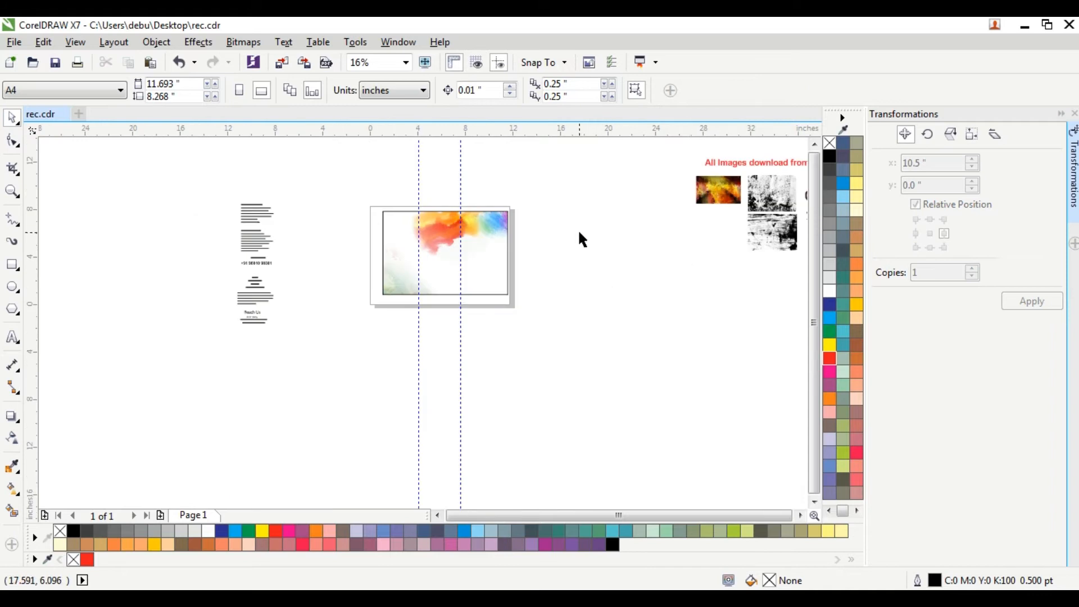
Move the yellow-orange painted image from the pasteboard to just outside the page, resize it and rotate it about 23.8 degrees.
scroll(487, 222, "down", 1)
scroll(639, 234, "up", 1)
left_click_drag(576, 180, 361, 307)
scroll(356, 304, "up", 2)
left_click_drag(440, 254, 414, 271)
scroll(435, 239, "down", 1)
left_click(454, 289)
left_click_drag(516, 338, 569, 301)
left_click(578, 289)
left_click_drag(435, 289, 435, 277)
PowerClip the rotated painted image into the brochure rectangle and position it over the lower-right corner.
left_click(157, 42)
mouse_move(185, 144)
left_click(424, 144)
left_click(341, 231)
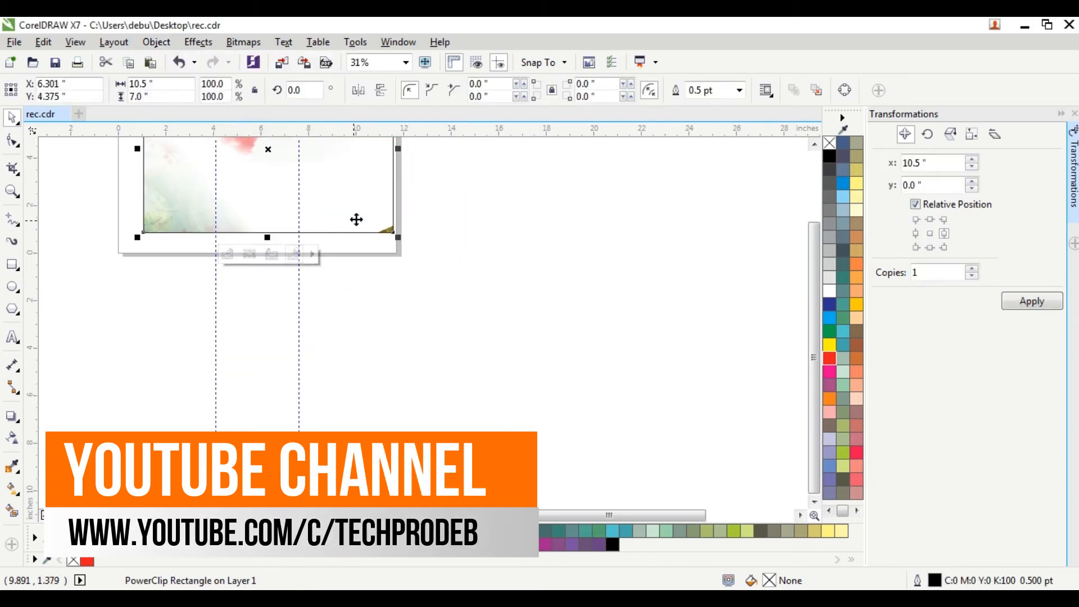
scroll(353, 221, "down", 2)
scroll(374, 223, "up", 3)
left_click(397, 212, "ctrl")
left_click_drag(570, 288, 491, 229)
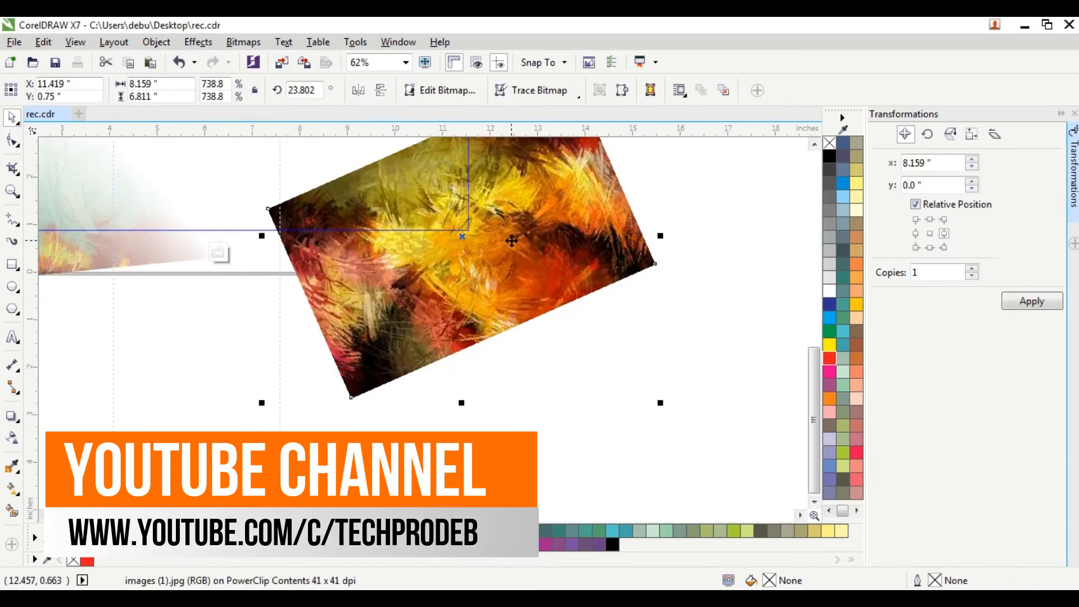
scroll(508, 238, "down", 1)
scroll(498, 175, "up", 1)
left_click_drag(606, 226, 545, 225)
Apply a linear transparency fading the painted image from its lower right toward the upper left, and finish editing the PowerClip.
left_click(13, 438)
left_click_drag(354, 224, 520, 351)
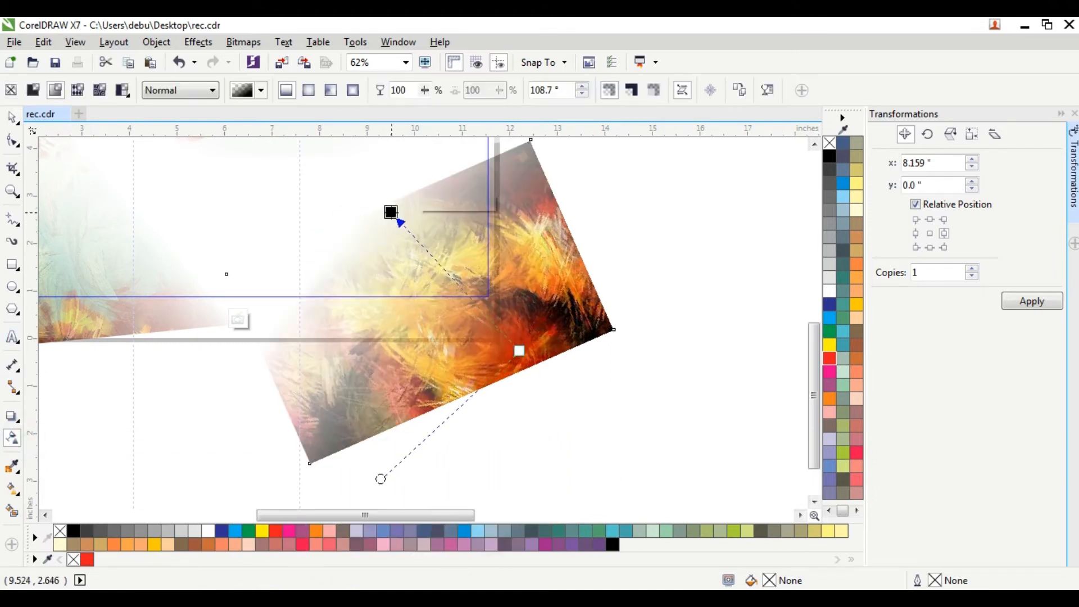
left_click_drag(391, 212, 424, 212)
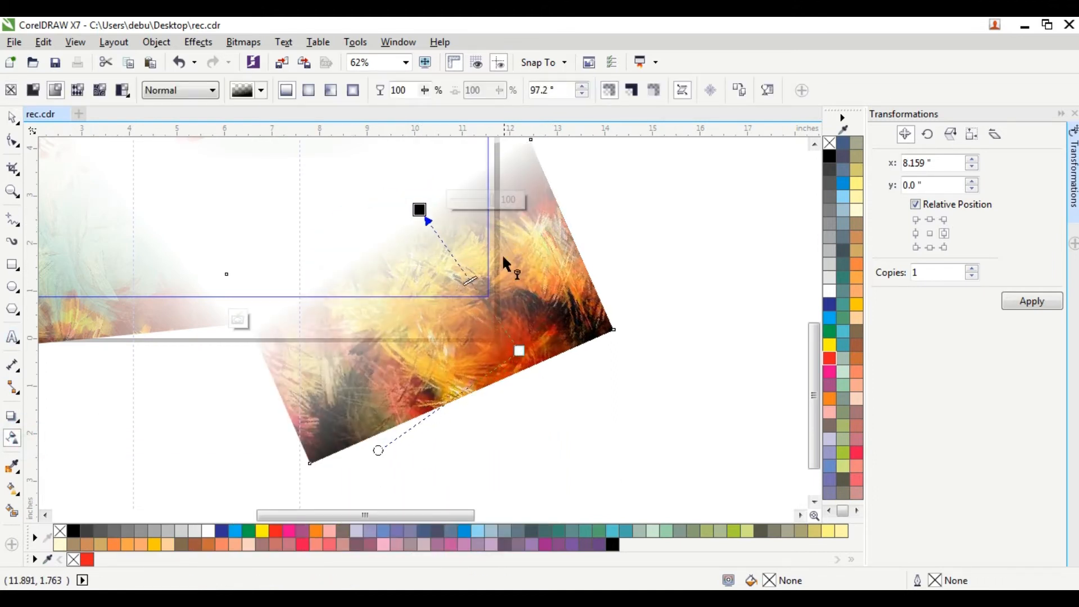
left_click(241, 318)
scroll(277, 309, "down", 2)
scroll(311, 293, "up", 1)
left_click(56, 174)
scroll(274, 274, "up", 1)
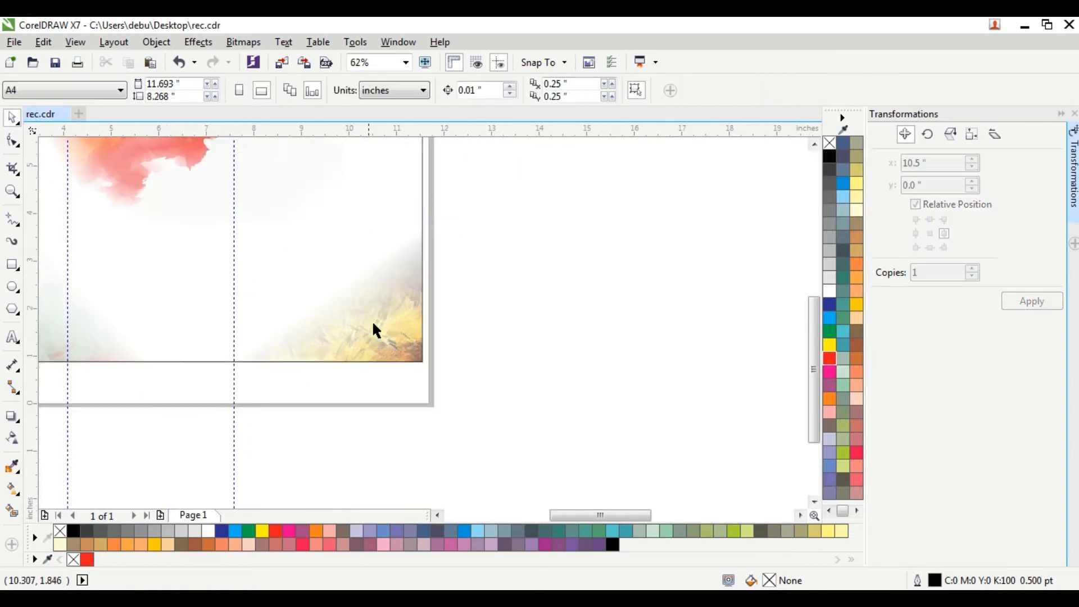
Reopen the PowerClip contents, enlarge the lower-right painted image toward the upper left, adjust its transparency and finish editing.
double_click(380, 319)
left_click(491, 349)
left_click_drag(153, 199, 93, 147)
left_click(12, 438)
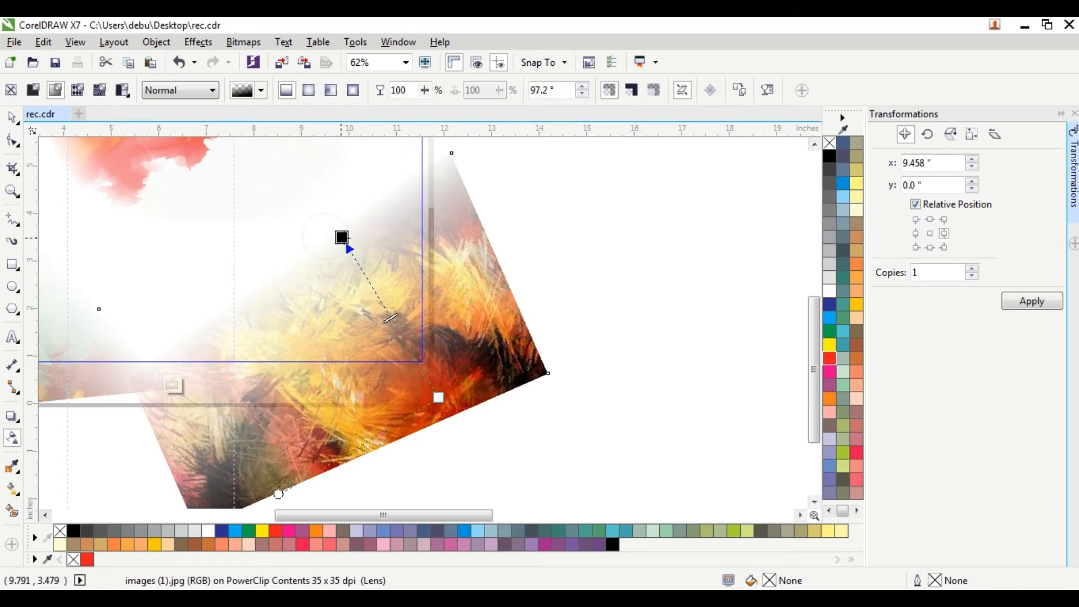
left_click_drag(338, 237, 344, 237)
left_click(180, 383)
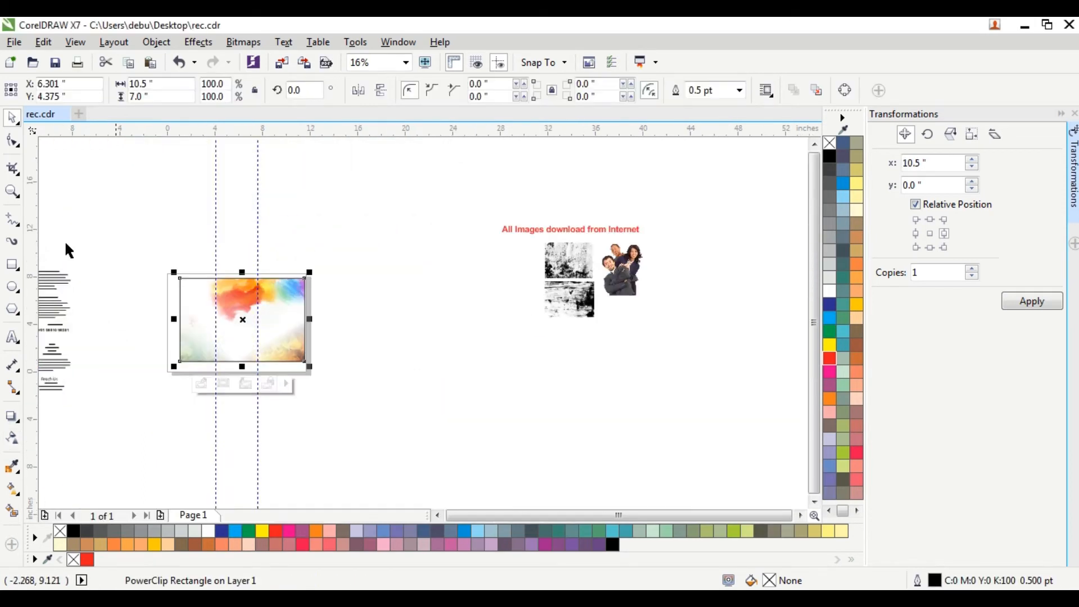
key("Escape")
scroll(210, 310, "up", 2)
scroll(476, 284, "down", 2)
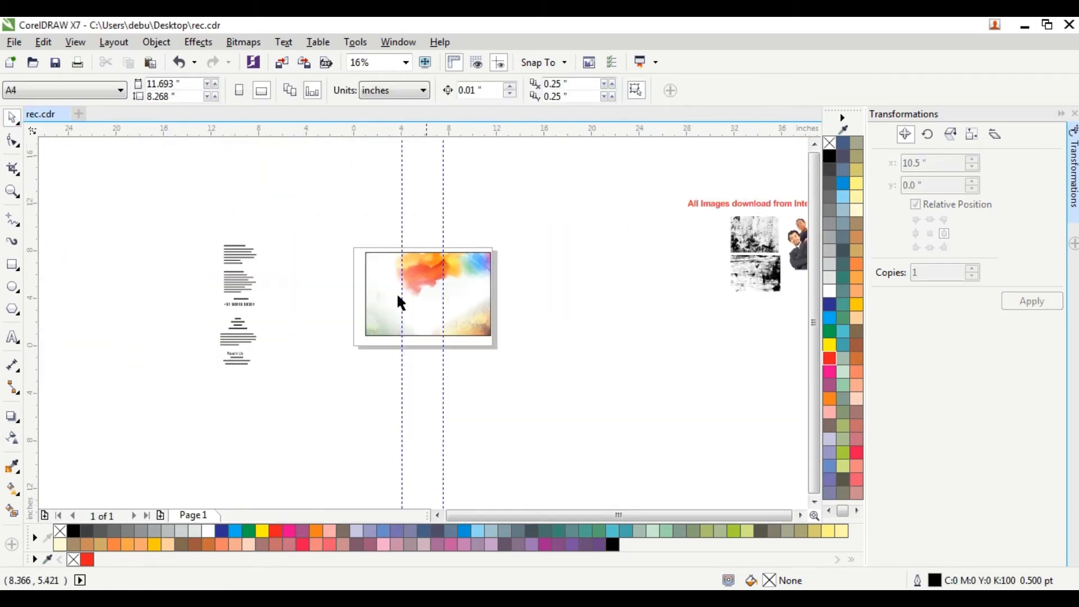
Move the About Company and Our Products text blocks from the pasteboard into the brochure's left panel.
scroll(390, 282, "up", 2)
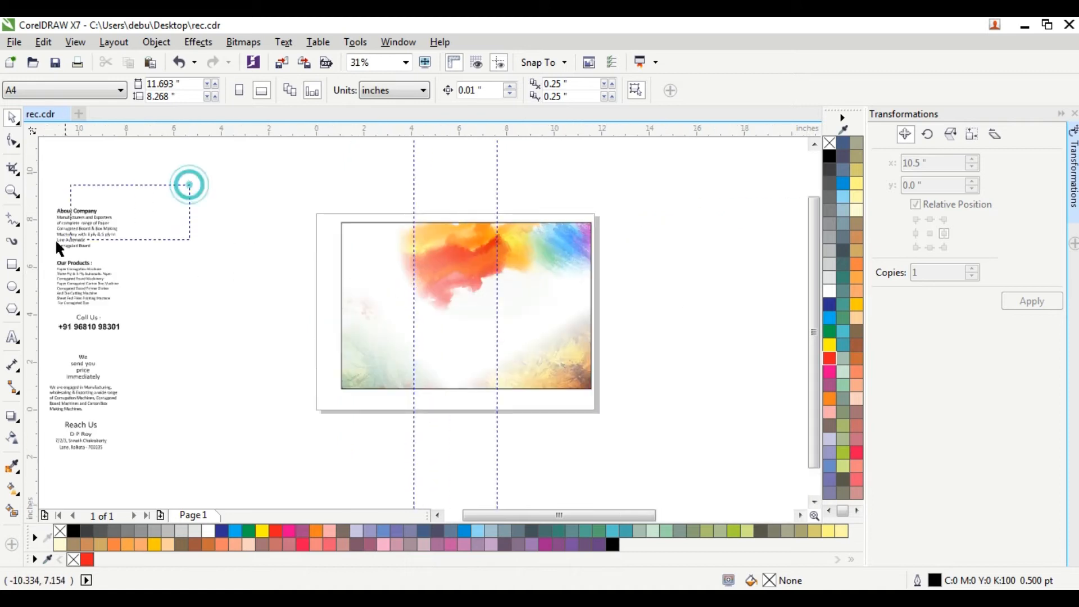
left_click_drag(116, 231, 43, 263)
left_click_drag(155, 230, 444, 257)
scroll(447, 253, "up", 2)
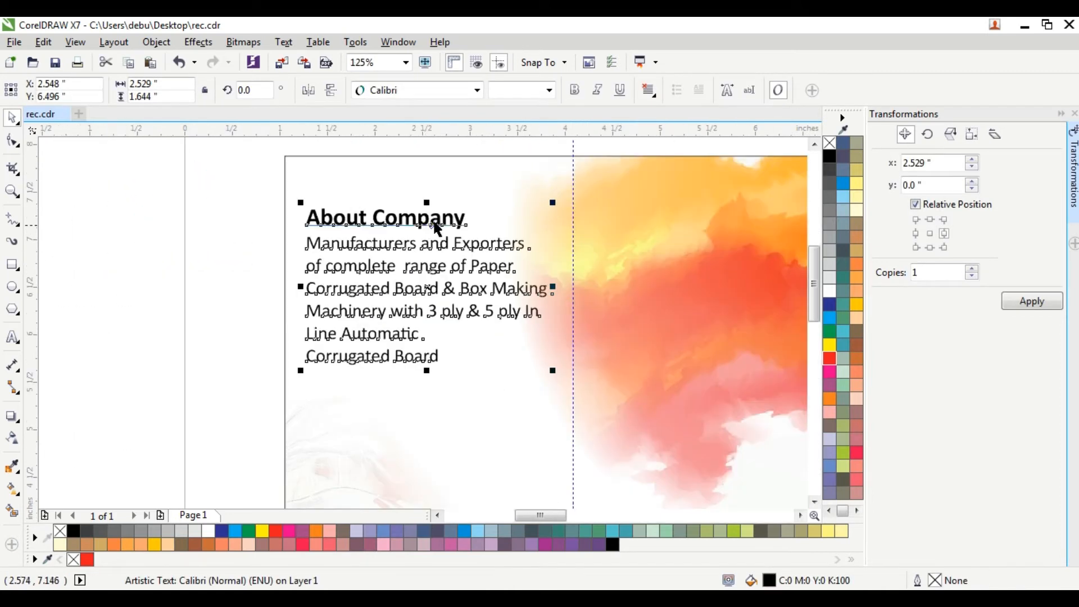
scroll(382, 245, "down", 2)
left_click_drag(360, 302, 382, 286)
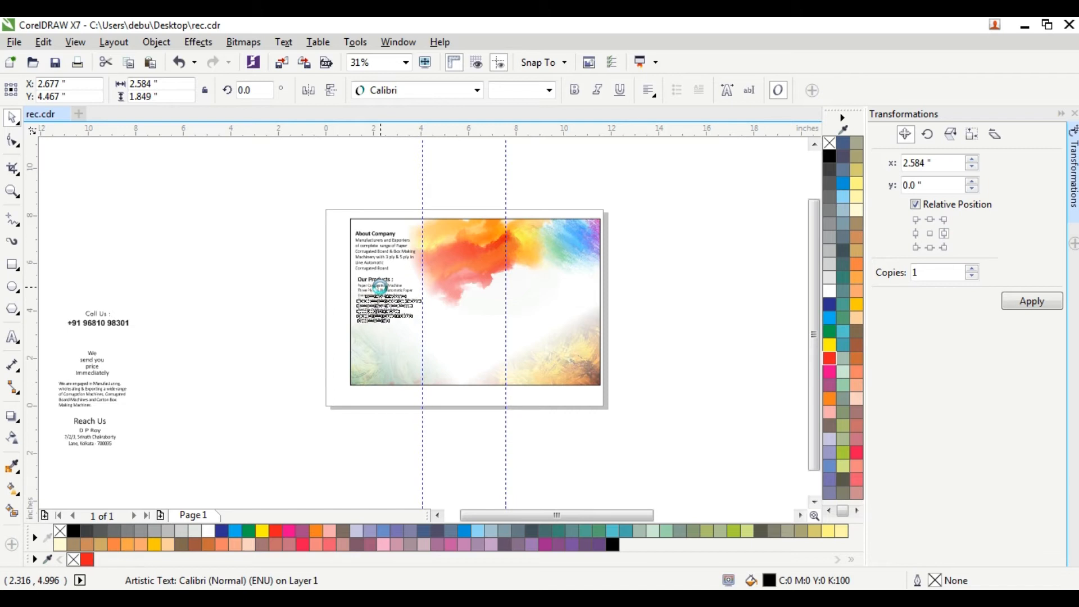
Align the About Company and Our Products text blocks by their left edges and nudge them slightly upward.
scroll(382, 286, "up", 1)
left_click(365, 249, "shift")
left_click(181, 222)
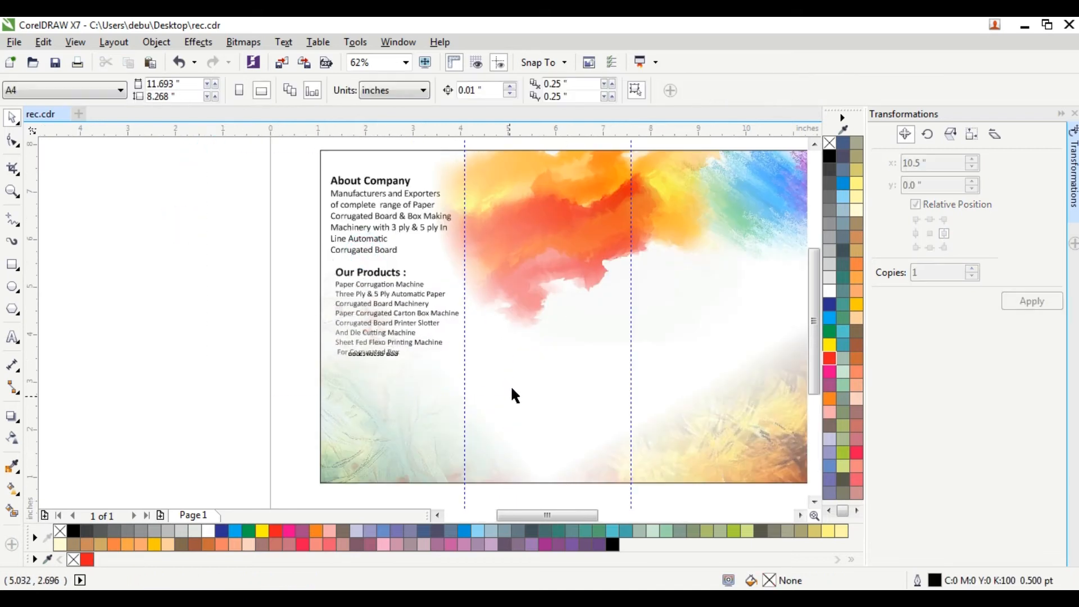
left_click_drag(512, 389, 511, 388)
key("l")
scroll(351, 231, "up", 1)
scroll(359, 269, "down", 1)
key("Up")
key("Up")
key("Up")
key("Up")
key("Up")
key("Up")
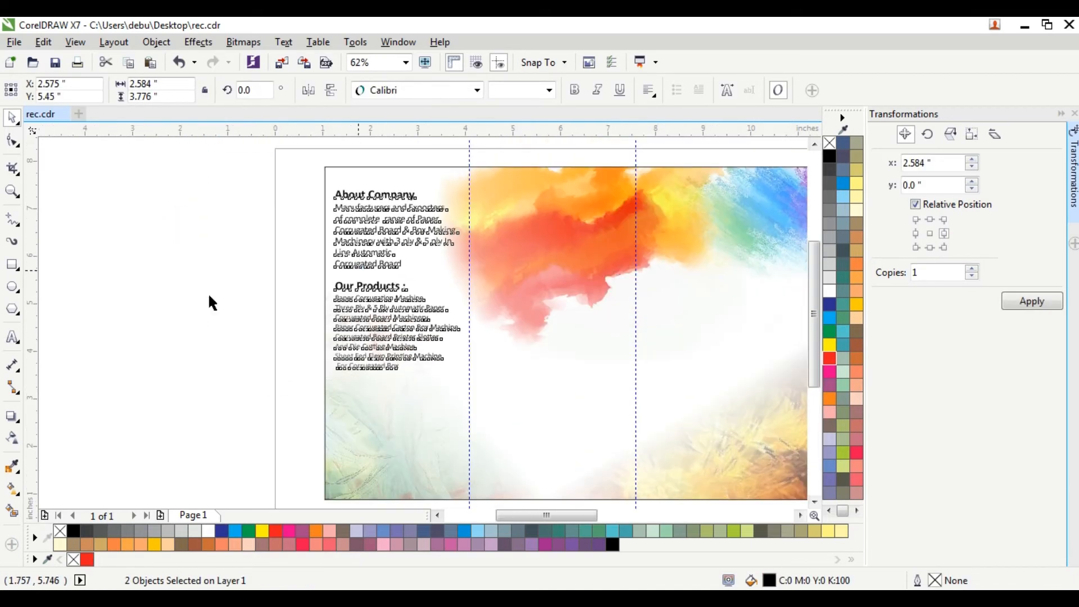
left_click(209, 297)
Move the Call Us line and its phone number into the left panel below the product list.
scroll(157, 295, "down", 2)
left_click_drag(112, 296, 93, 342)
left_click_drag(119, 330, 257, 352)
scroll(267, 336, "up", 3)
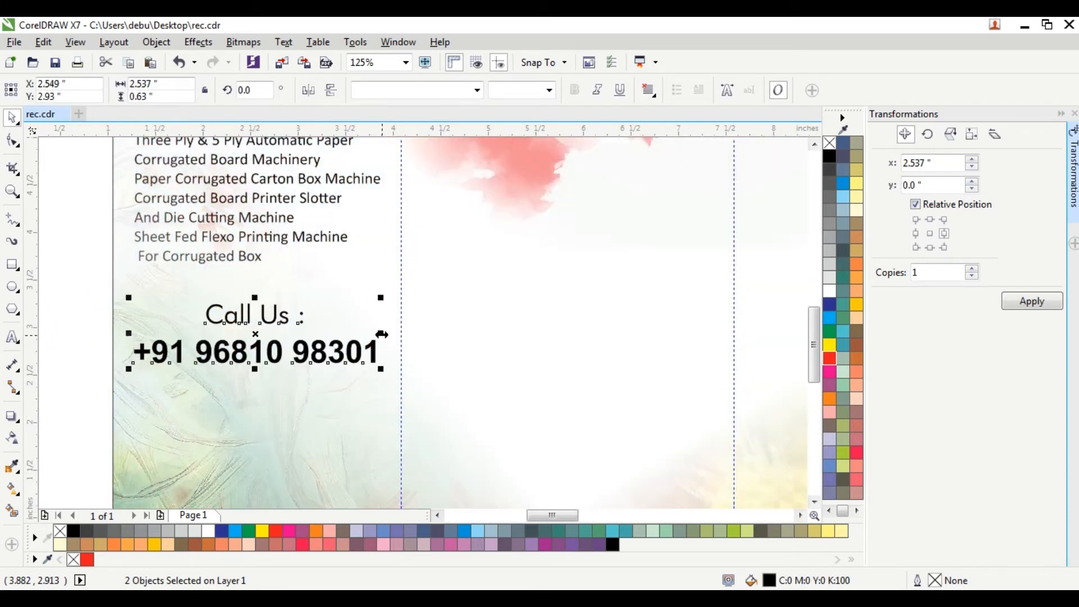
scroll(328, 268, "down", 2)
left_click(218, 230)
Move the "We send you price Immediately" text into the middle panel and undo the stray move that follows.
scroll(132, 341, "down", 1)
scroll(120, 329, "up", 1)
left_click_drag(126, 339, 494, 284)
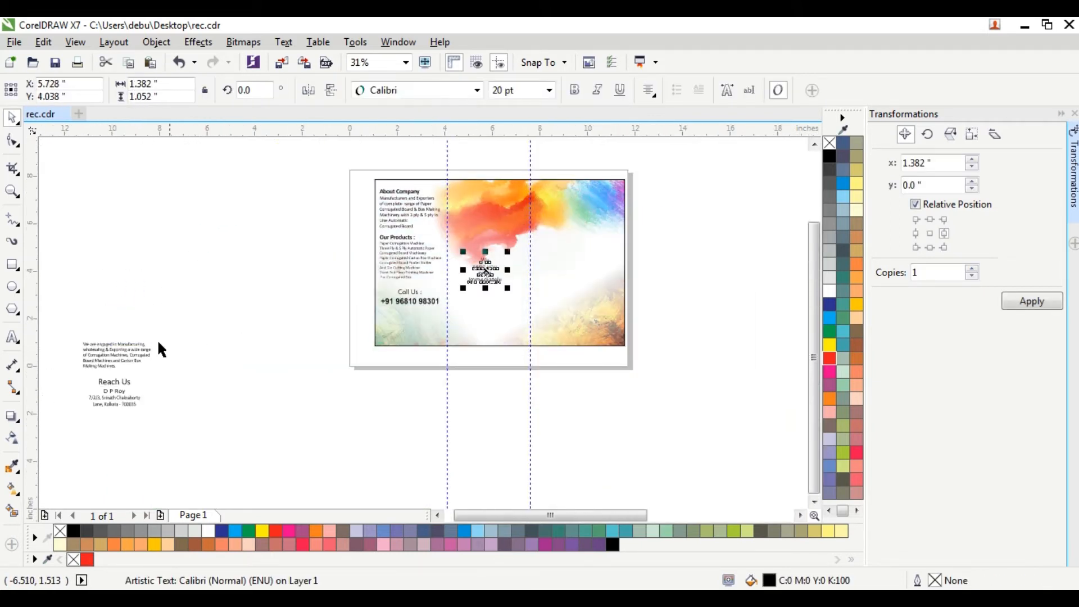
left_click(194, 326)
scroll(479, 261, "up", 1)
left_click_drag(375, 262, 385, 253)
key("ctrl+z")
Move the four-line Reach Us contact block into the lower part of the middle panel.
left_click_drag(158, 215, 568, 314)
scroll(337, 321, "down", 1)
scroll(243, 359, "up", 1)
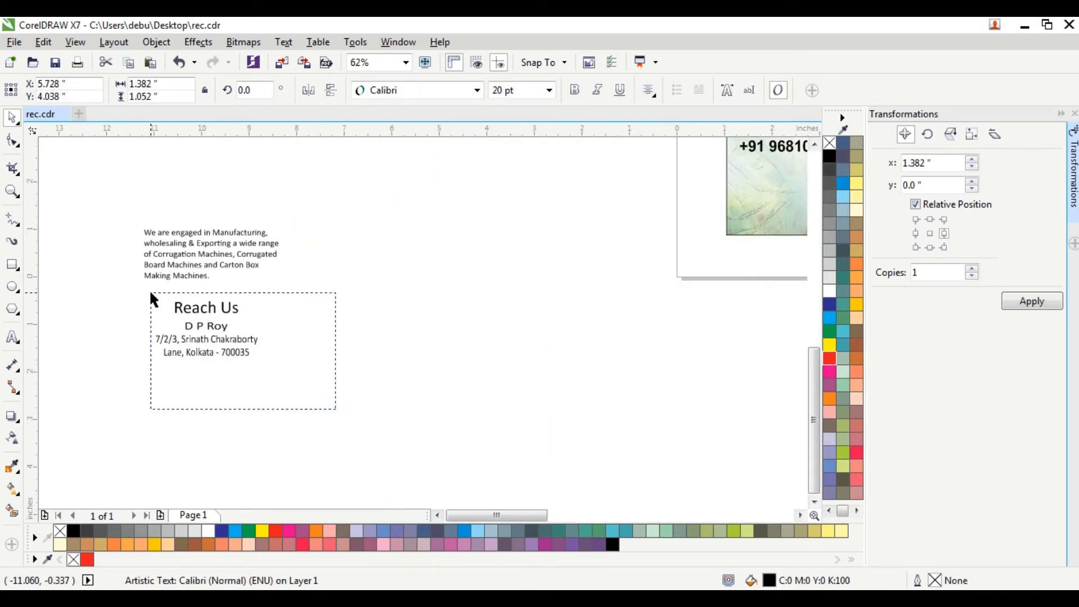
left_click_drag(152, 295, 152, 295)
scroll(359, 358, "down", 2)
scroll(566, 279, "up", 1)
left_click_drag(496, 307, 546, 315)
scroll(564, 284, "up", 2)
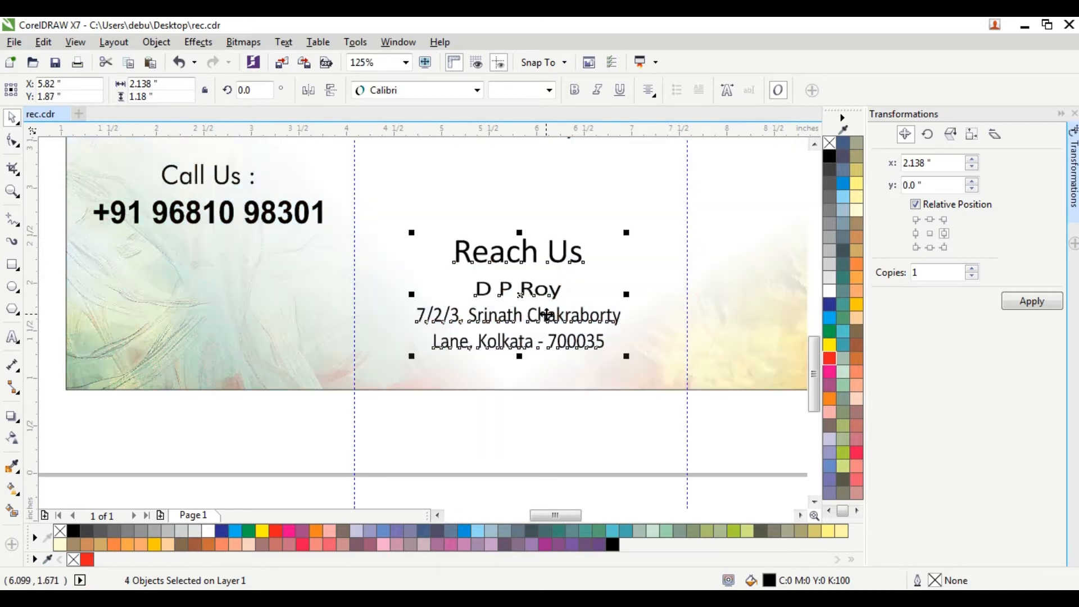
Move the "We are engaged in Manufacturing" paragraph above the Reach Us block and shift the "We send you price" text upward.
scroll(546, 315, "down", 1)
left_click_drag(85, 301, 227, 371)
left_click_drag(167, 340, 539, 253)
scroll(538, 285, "up", 1)
left_click_drag(539, 209, 537, 172)
Try to center the Reach Us heading horizontally on the paragraph above it, and undo the alignment.
left_click(543, 236, "shift")
left_click(534, 427)
left_click(543, 306)
left_click(538, 270, "shift")
key("c")
left_click(190, 325)
key("ctrl+z")
Group the Reach Us block, align its center with the paragraph above and shift both within the middle panel.
left_click_drag(667, 424, 479, 286)
key("ctrl+g")
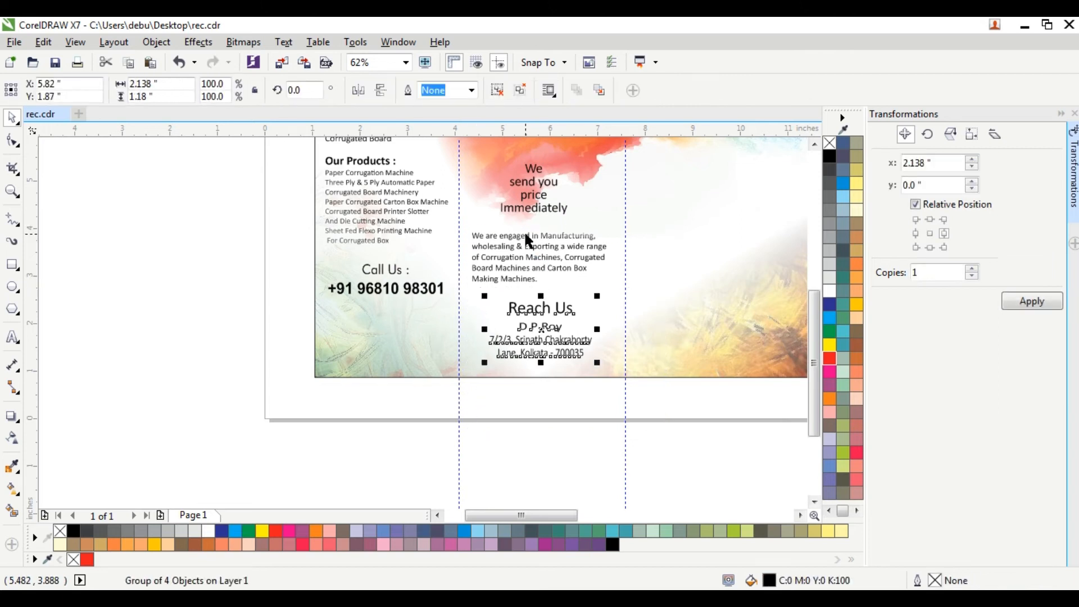
left_click(526, 234, "shift")
left_click_drag(735, 434, 457, 226)
key("c")
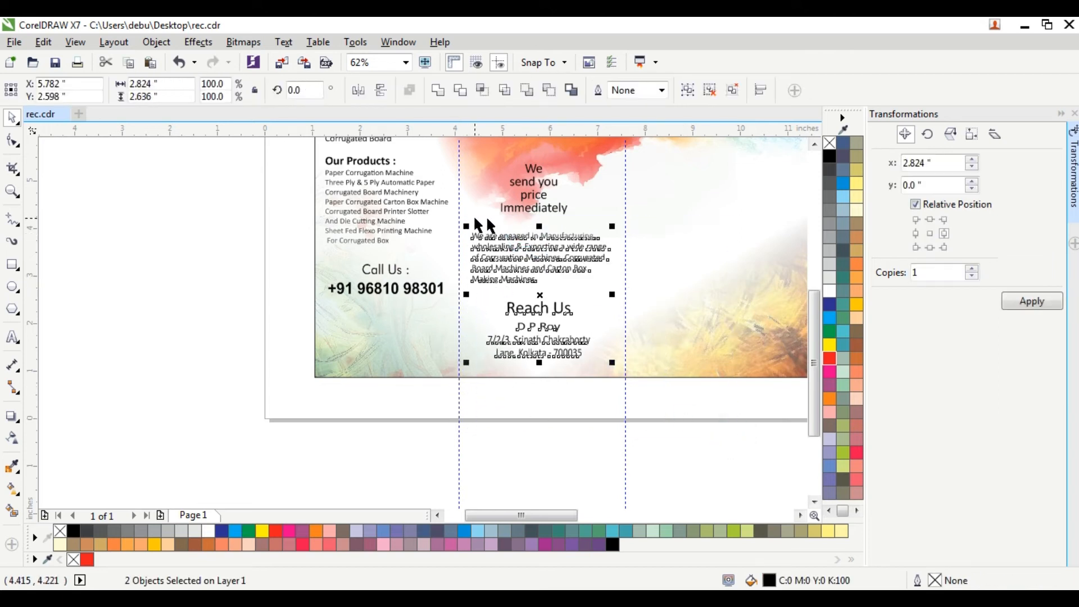
scroll(557, 180, "up", 2)
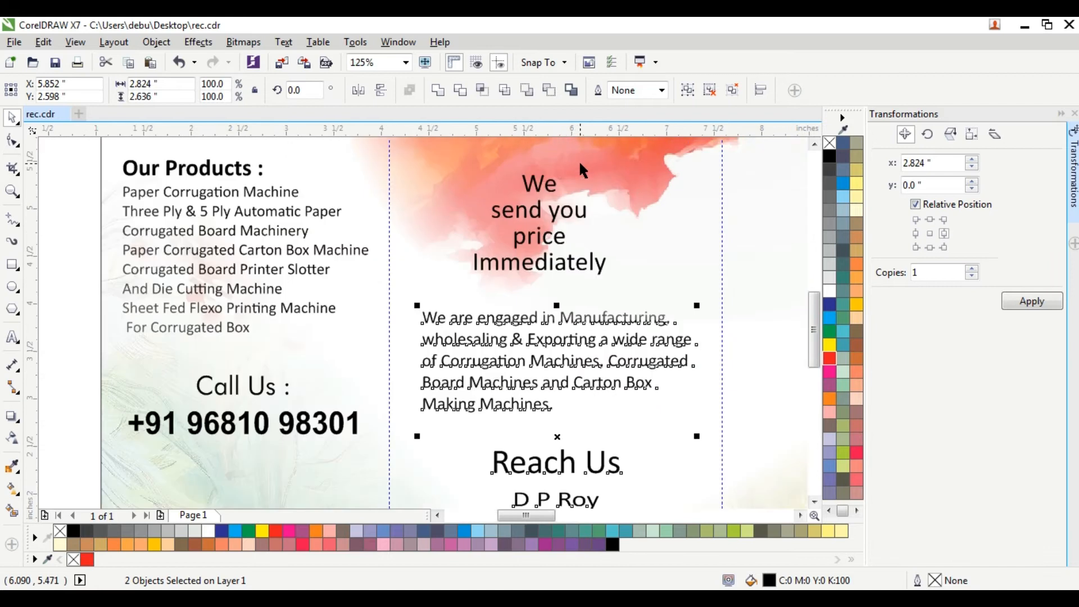
Enlarge the "We send you price Immediately" text to about 22.4 pt.
left_click(587, 168)
left_click_drag(611, 171, 627, 153)
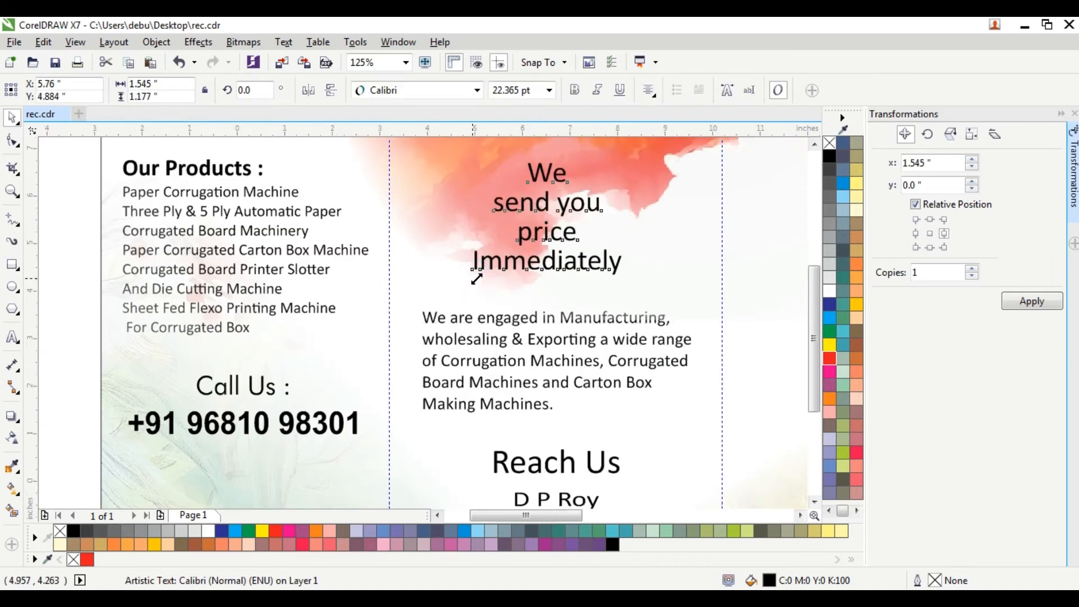
scroll(476, 279, "down", 3)
left_click(688, 244)
Move the business people image beside the page and enlarge it to about 4.45 by 5.53 inches.
scroll(693, 243, "down", 1)
scroll(792, 230, "up", 1)
left_click_drag(791, 230, 518, 307)
scroll(452, 312, "up", 2)
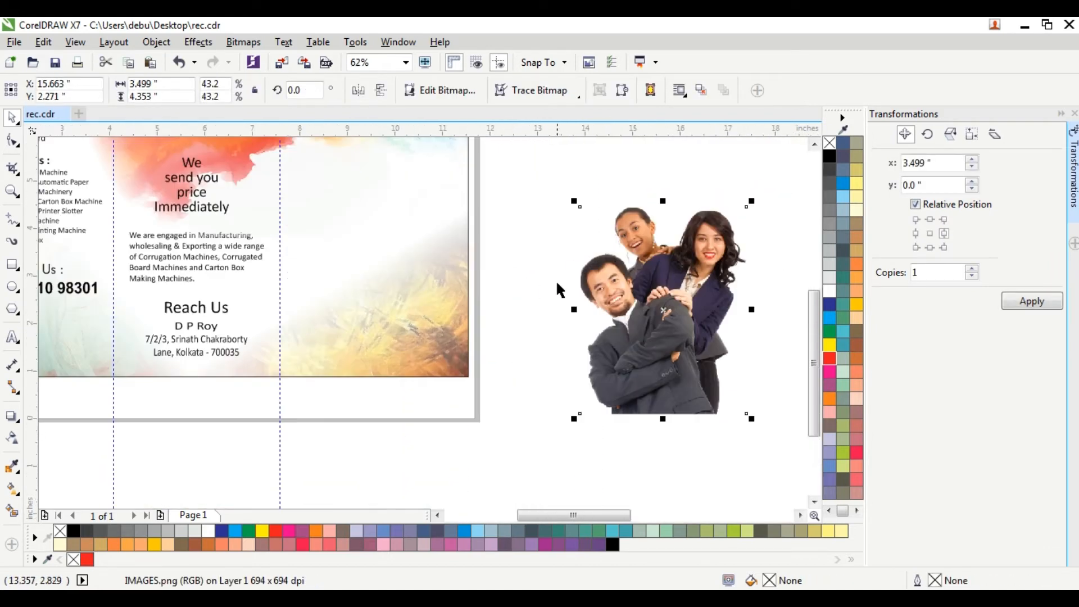
scroll(604, 306, "down", 1)
left_click_drag(679, 253, 713, 213)
left_click_drag(708, 234, 687, 222)
PowerClip the business people image into the brochure rectangle and move it down onto the right panel.
left_click(157, 43)
left_click(200, 145)
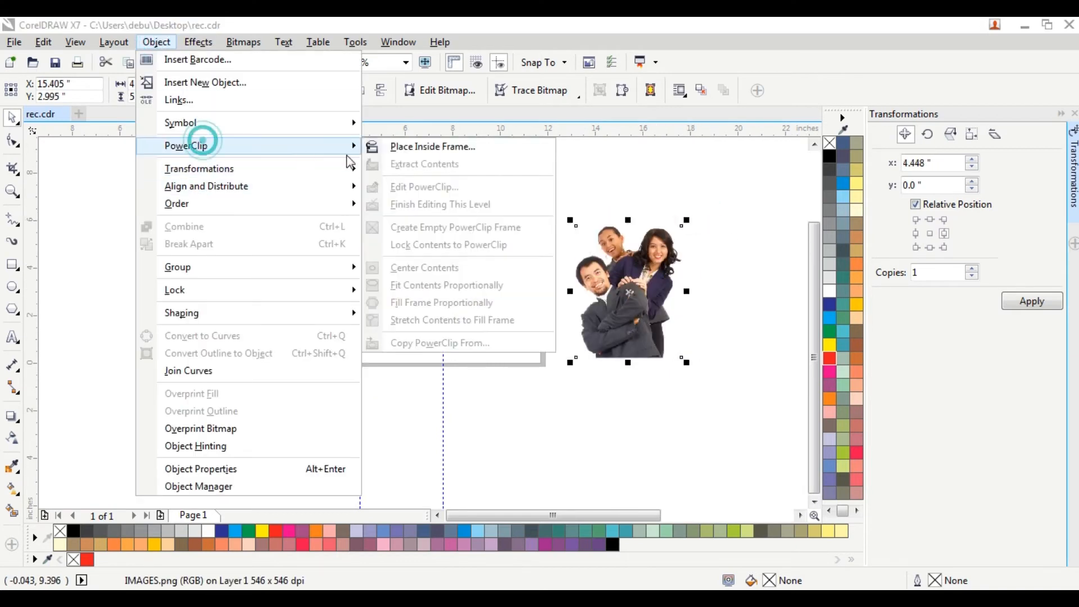
left_click(407, 147)
left_click(426, 273)
left_click(407, 267, "ctrl")
left_click_drag(408, 271, 490, 289)
scroll(490, 289, "up", 1)
key("Down")
key("Down")
key("Down")
scroll(494, 298, "down", 1)
scroll(514, 244, "up", 1)
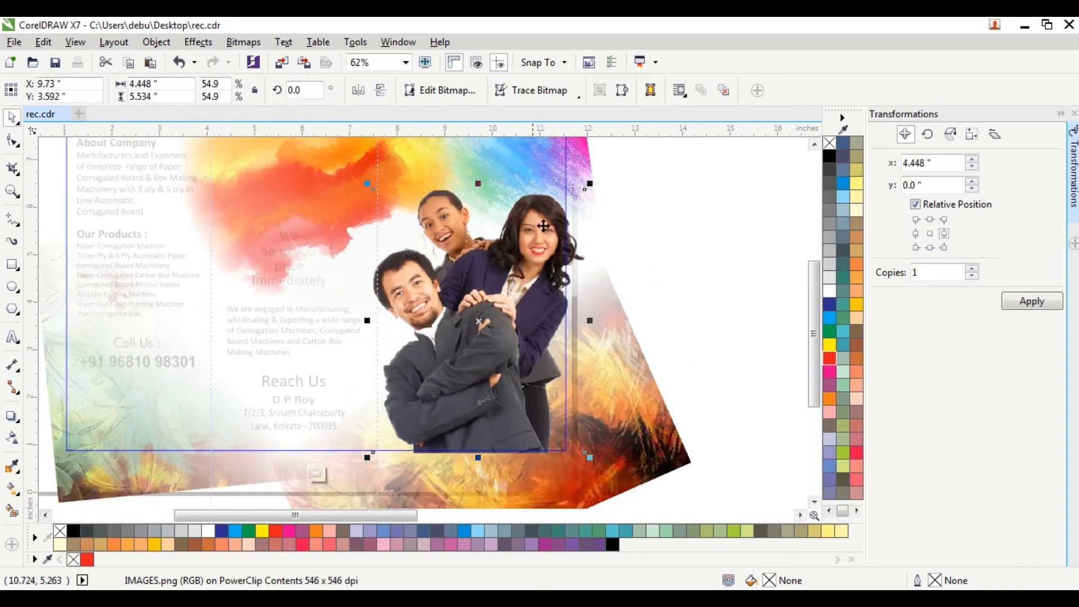
Resize the people image to fill the lower part of the right panel and finish editing the PowerClip.
left_click_drag(590, 185, 581, 207)
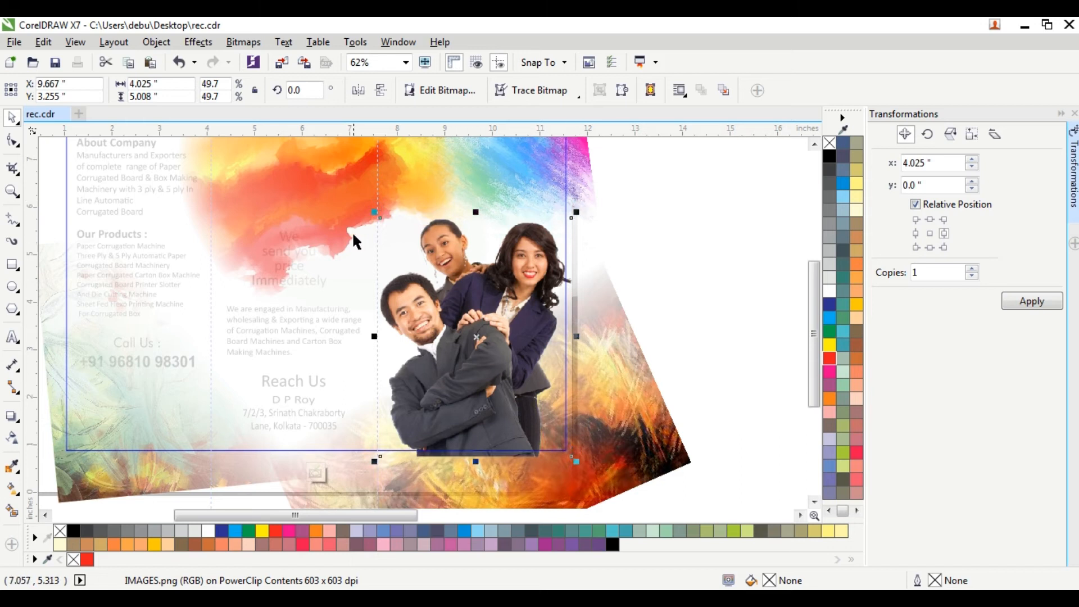
left_click_drag(376, 216, 379, 204)
left_click(316, 473)
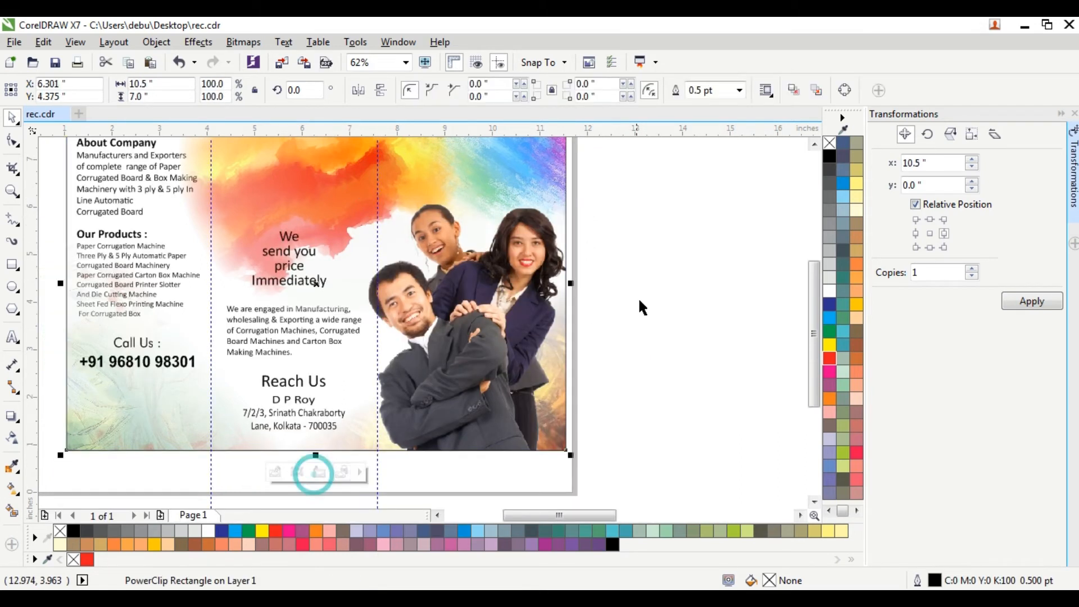
left_click(637, 292)
Add the two-line artistic text "BROCHURE DESIGN" beside the page and center-align its lines.
scroll(619, 253, "down", 5)
scroll(756, 247, "up", 2)
scroll(331, 244, "down", 1)
scroll(253, 275, "up", 1)
scroll(254, 291, "down", 1)
scroll(210, 302, "up", 1)
left_click(12, 337)
scroll(415, 350, "up", 1)
left_click(414, 349)
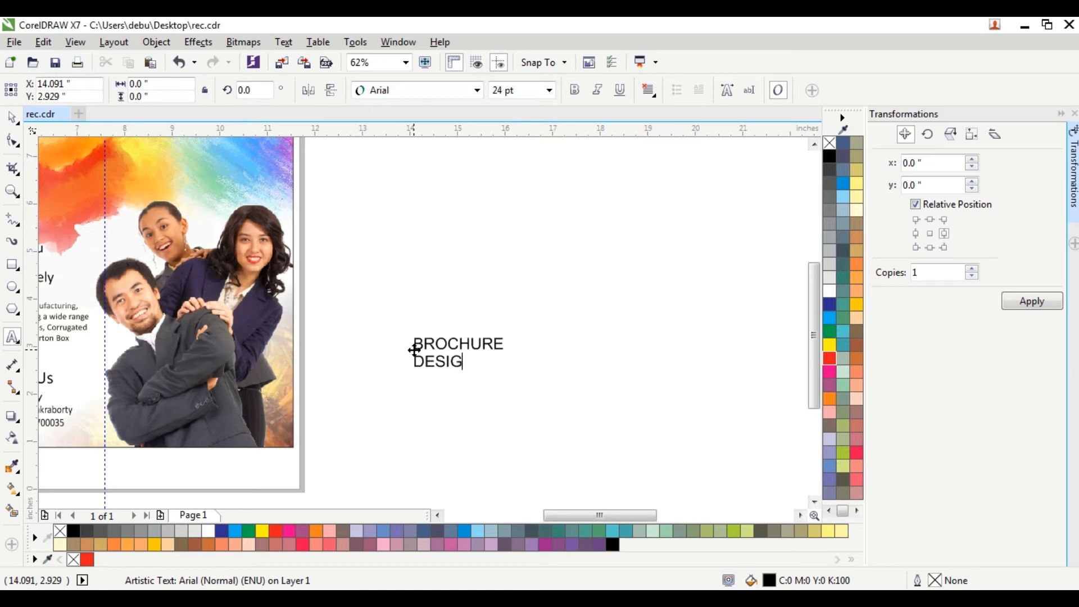
left_click(649, 90)
left_click(682, 143)
Set the BROCHURE DESIGN text in Arial MT Black, then enlarge and reposition it beside the page.
left_click(477, 90)
left_click(416, 225)
left_click_drag(513, 332, 653, 272)
left_click_drag(503, 299, 608, 274)
Tighten the line spacing of the BROCHURE DESIGN text with the Shape tool.
left_click(16, 139)
left_click_drag(371, 400, 387, 352)
scroll(431, 341, "down", 2)
scroll(596, 314, "up", 1)
left_click(14, 117)
Move the two black grunge texture images close to the BROCHURE DESIGN text.
left_click_drag(727, 307, 392, 266)
scroll(398, 263, "up", 2)
scroll(397, 263, "down", 2)
left_click_drag(730, 220, 532, 234)
scroll(470, 263, "up", 2)
scroll(465, 270, "down", 2)
scroll(358, 388, "up", 1)
Enlarge the BROCHURE DESIGN text to about 8.94 by 2.49 inches and fill it with red (M100 Y100).
left_click(431, 307)
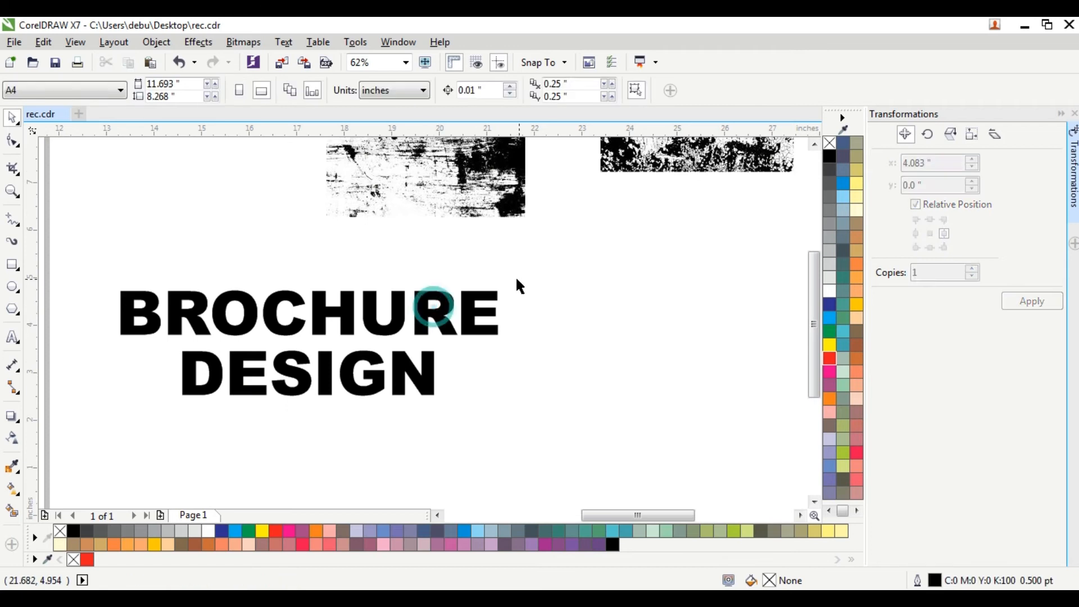
left_click_drag(504, 285, 551, 272)
left_click(828, 360)
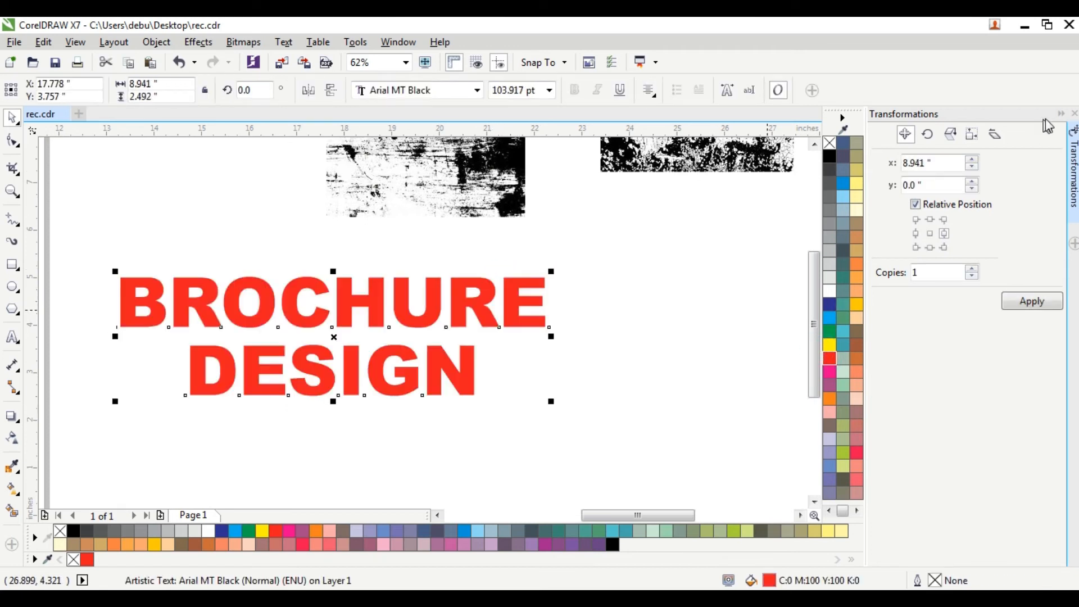
Apply a horizontal linear fountain fill across the BROCHURE DESIGN text, with red at both ends.
key("alt+F7")
left_click(13, 490)
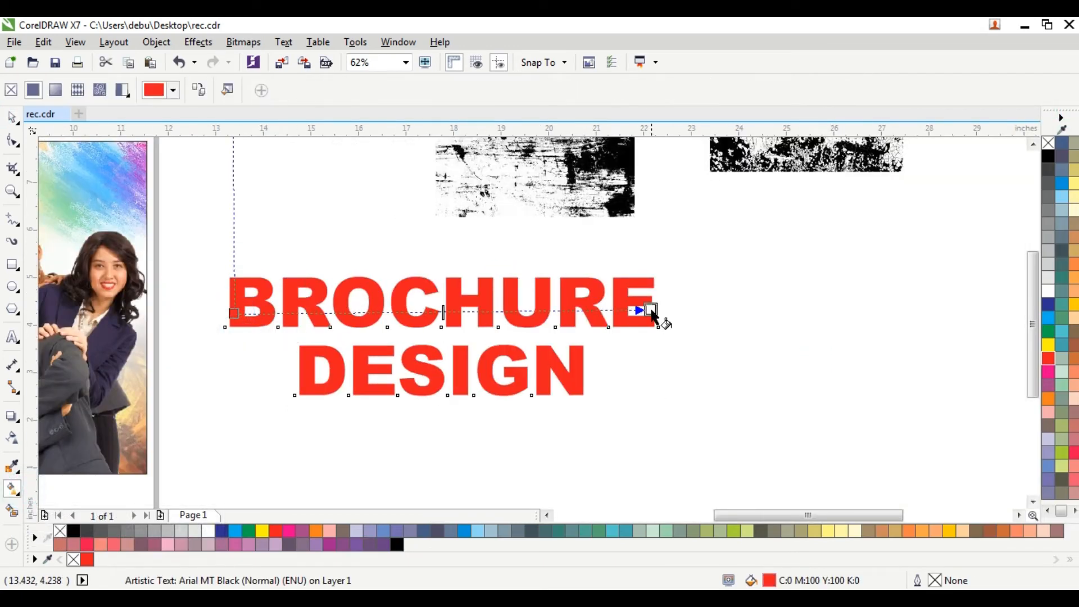
left_click_drag(652, 313, 651, 310)
left_click(1048, 358)
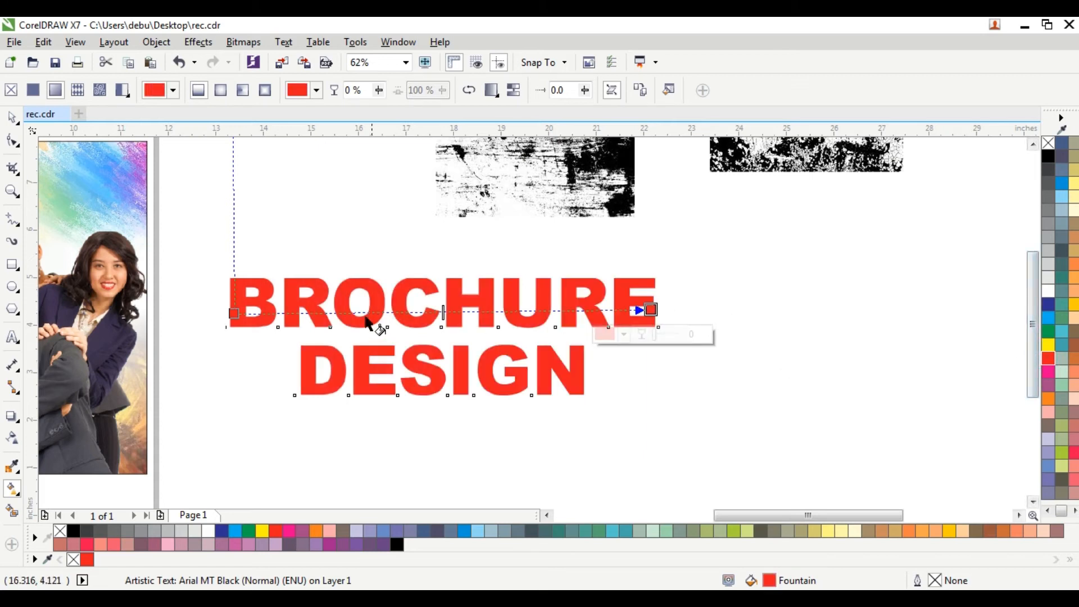
Add three intermediate colour stops to the title's gradient in yellow, red and yellow.
double_click(339, 313)
left_click(1049, 344)
double_click(416, 311)
left_click(1049, 358)
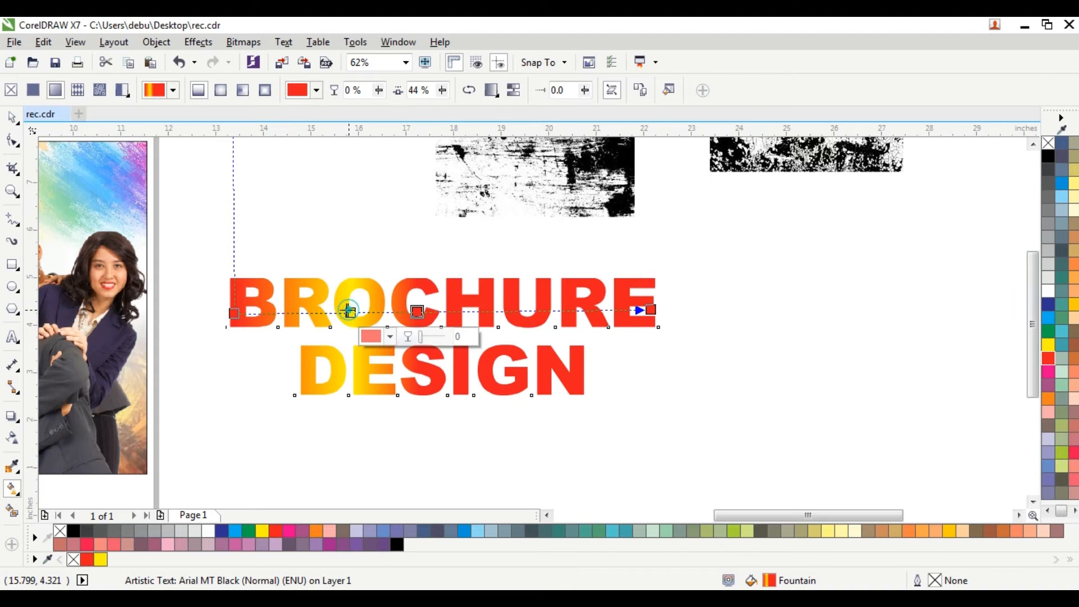
double_click(526, 311)
left_click(1048, 345)
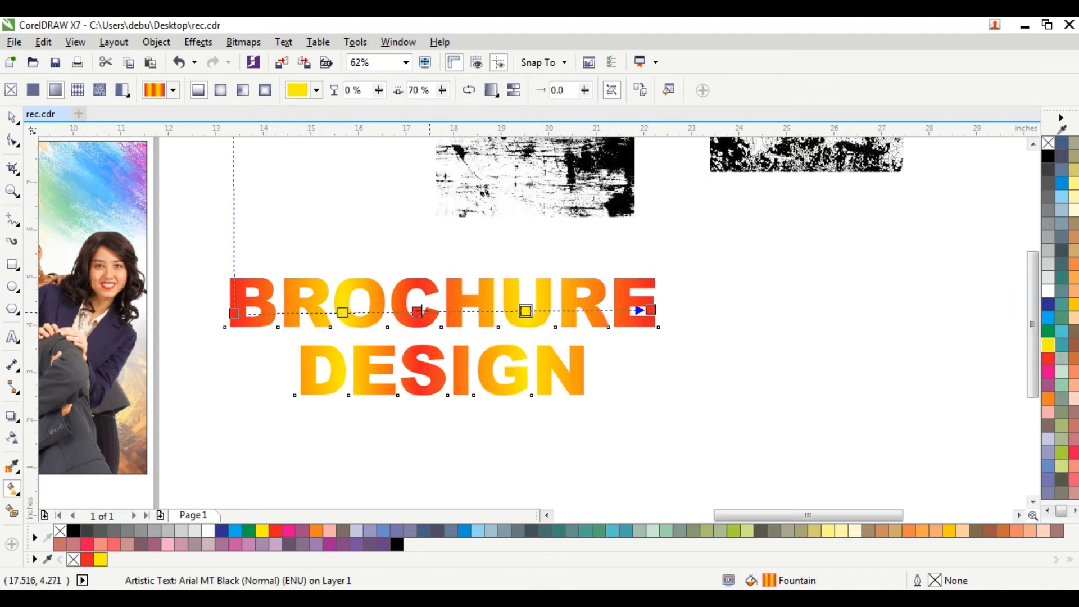
Darken the middle red stop of the title's gradient to a deep brownish red.
left_click(398, 337)
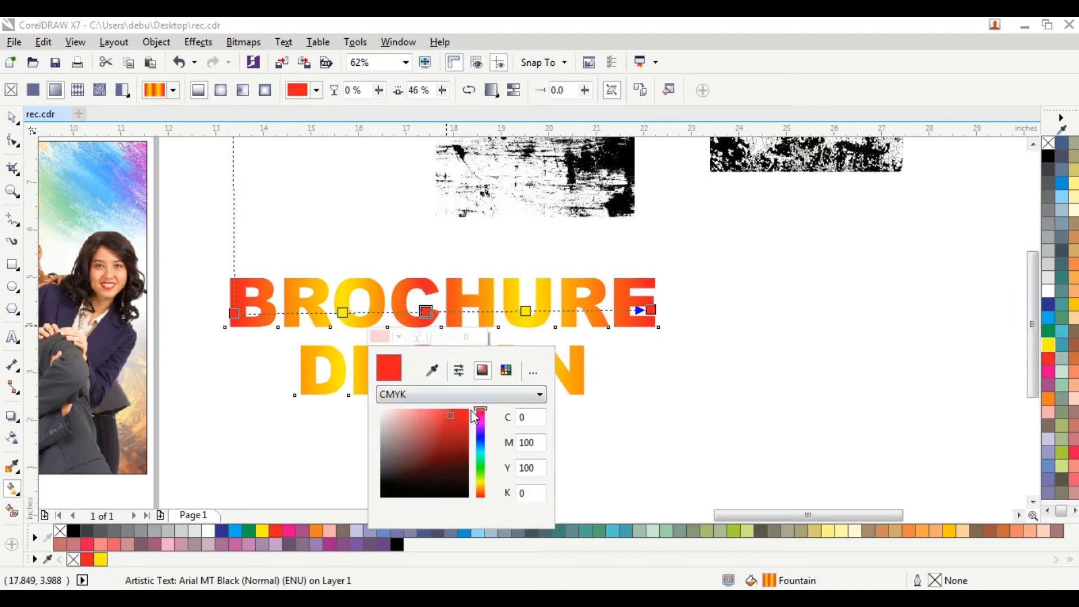
left_click(463, 447)
left_click(13, 115)
left_click(786, 351)
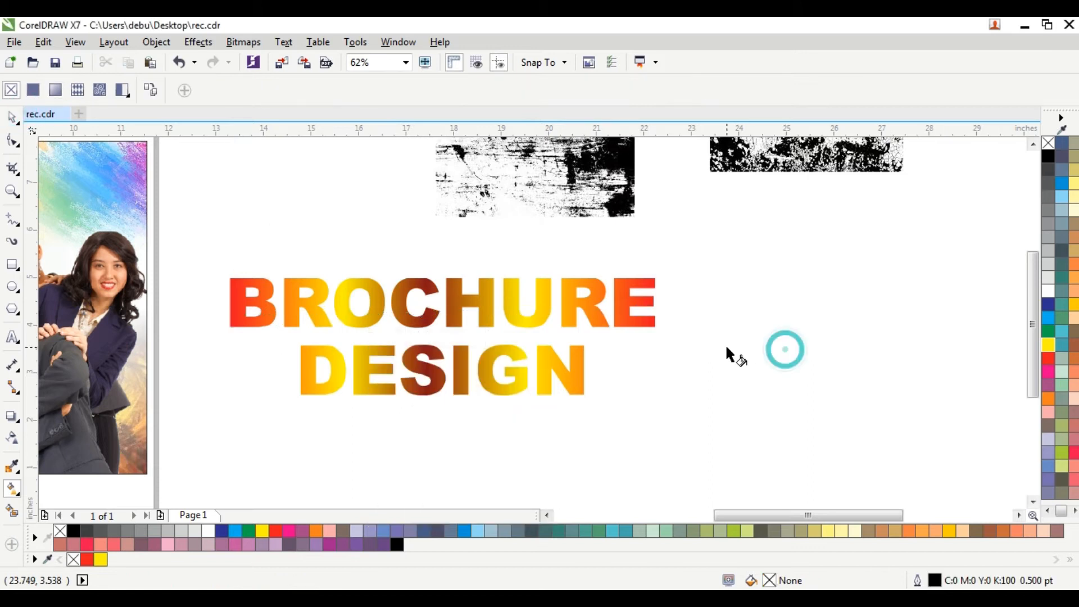
Enlarge the BROCHURE DESIGN text proportionally to about 10.76 by 3 inches.
scroll(727, 348, "down", 1)
left_click(13, 118)
left_click(578, 356)
left_click_drag(703, 397, 747, 412)
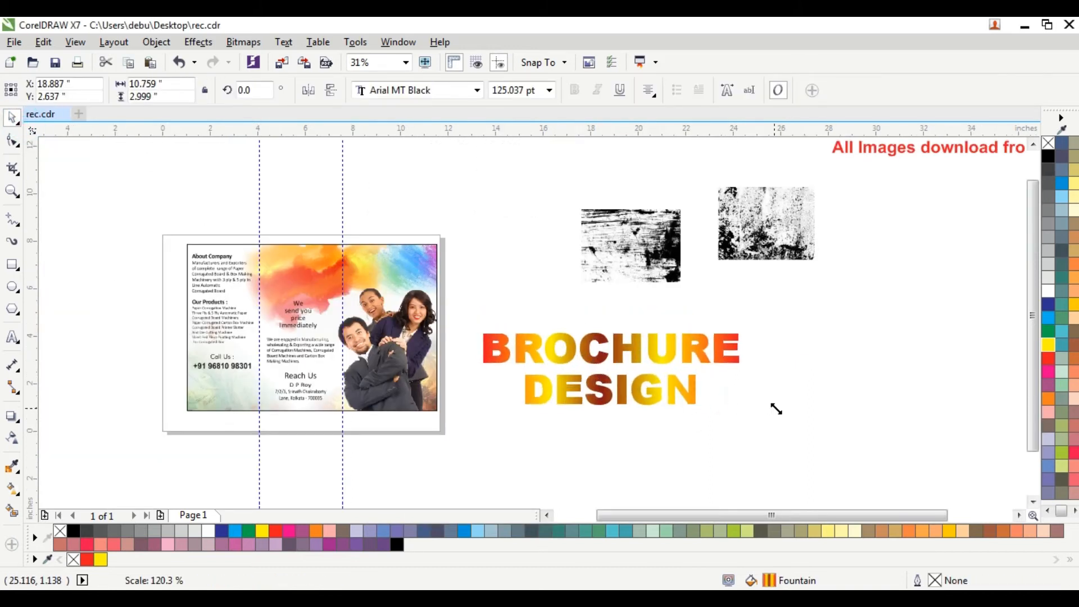
Enlarge the streaked grunge texture to about 7.97 by 5.87 inches and PowerClip it inside the BROCHURE DESIGN text.
left_click_drag(631, 246, 831, 337)
left_click_drag(887, 382, 975, 445)
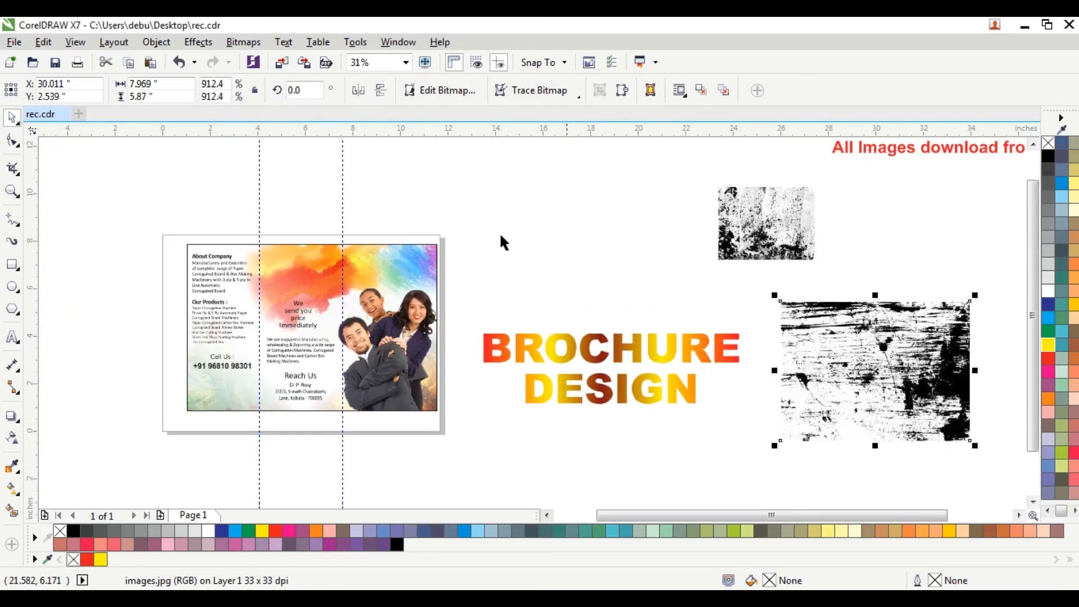
left_click(198, 42)
left_click(191, 146)
left_click(423, 149)
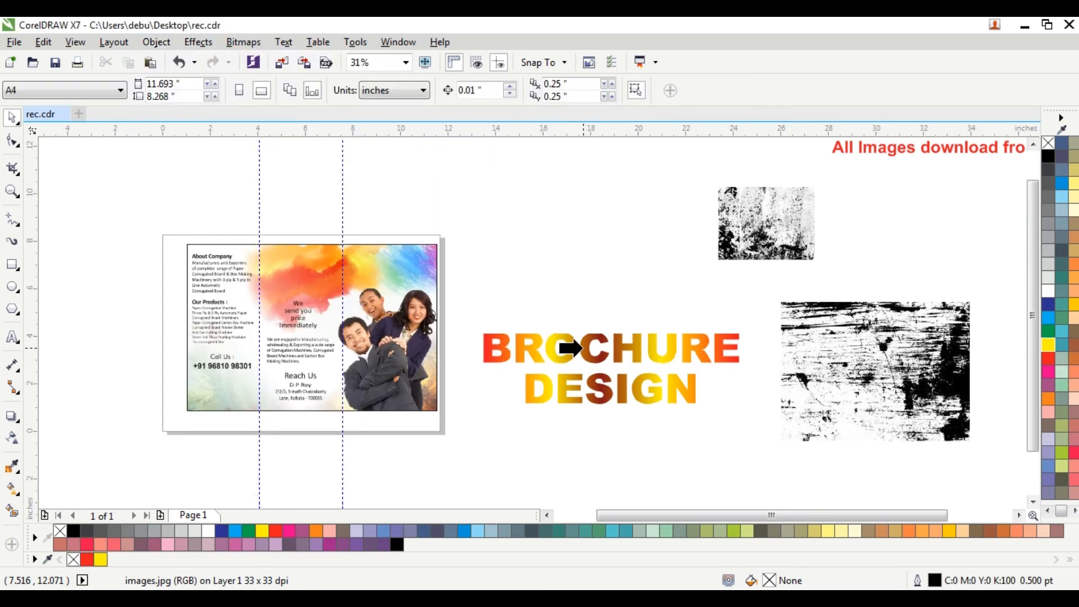
left_click(613, 345)
Open the title's PowerClip contents for editing and widen the streaked texture to about 9.17 inches.
left_click(625, 348, "ctrl")
left_click(679, 315)
left_click_drag(712, 370, 728, 370)
scroll(654, 365, "up", 1)
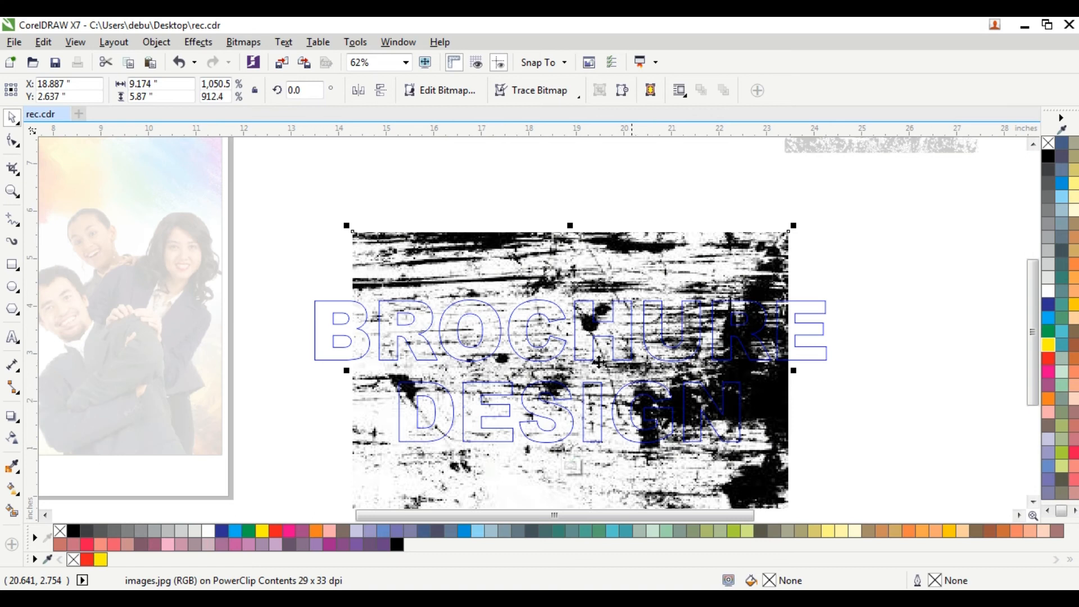
Fade the streaked texture outward with an elliptical fountain transparency, 12% at its centre, and finish editing the PowerClip.
left_click(12, 437)
left_click_drag(401, 292, 623, 383)
left_click(309, 93)
left_click_drag(490, 332, 520, 343)
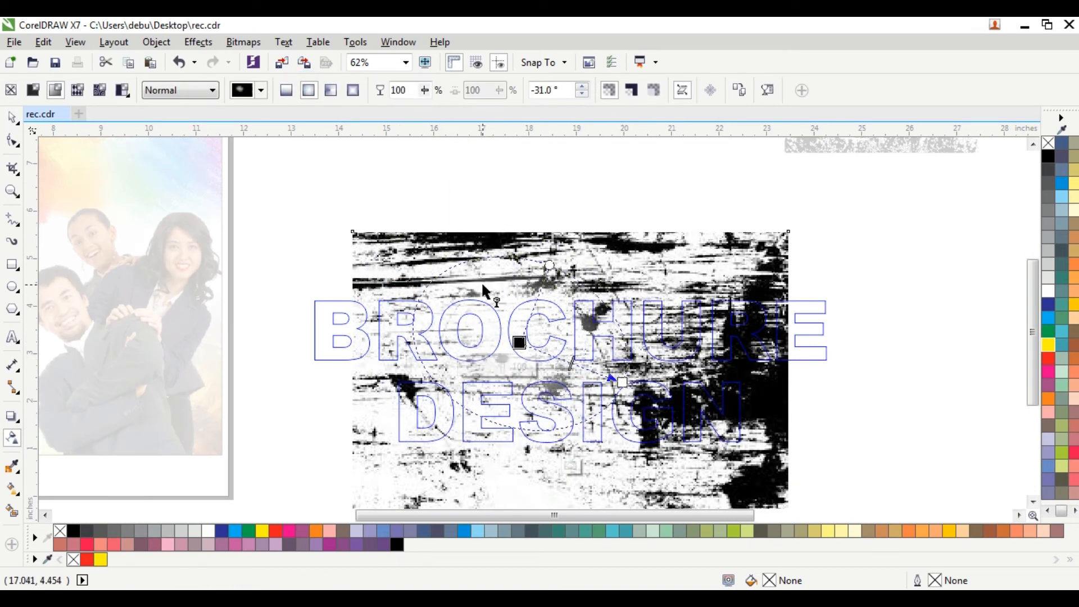
left_click(623, 383)
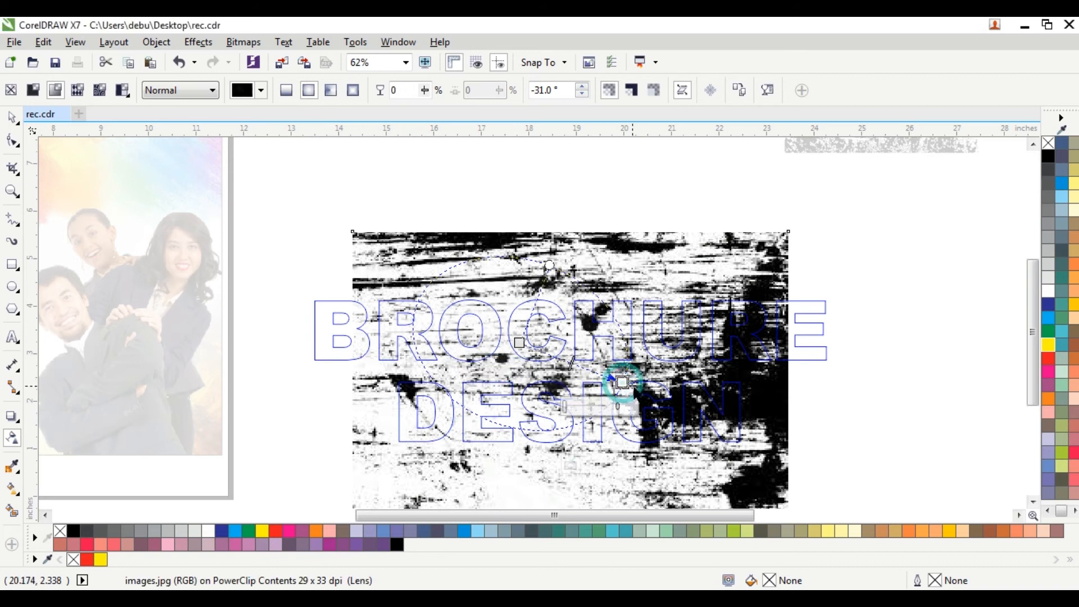
left_click_drag(566, 414, 703, 375)
left_click_drag(522, 240, 527, 286)
left_click_drag(522, 375, 556, 380)
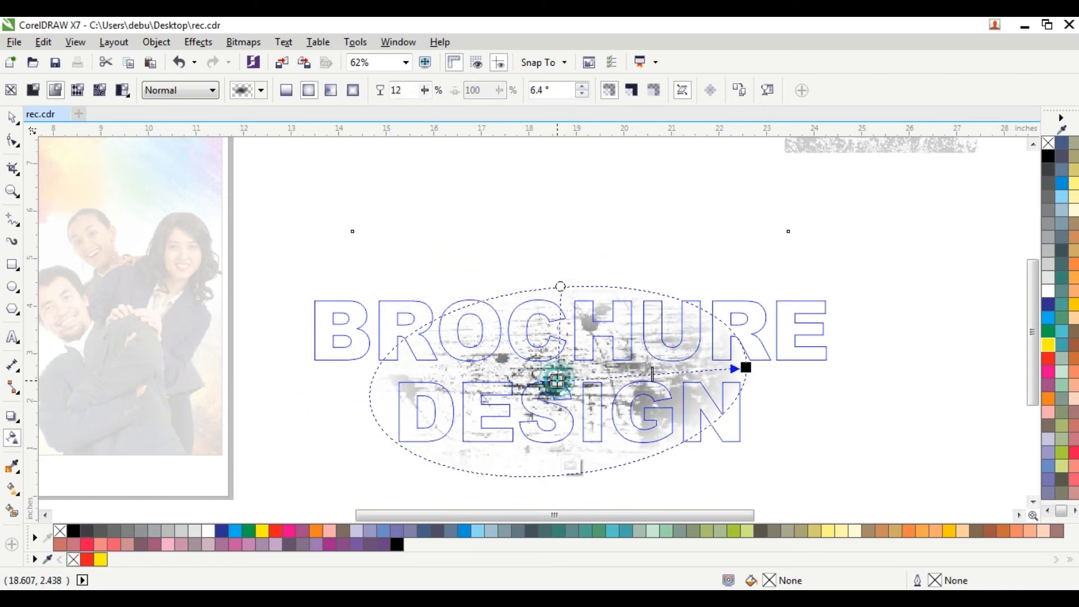
left_click(572, 462)
Move the speckled grunge texture nearer to the title and PowerClip it inside the BROCHURE DESIGN text.
scroll(561, 390, "up", 2)
scroll(561, 390, "down", 1)
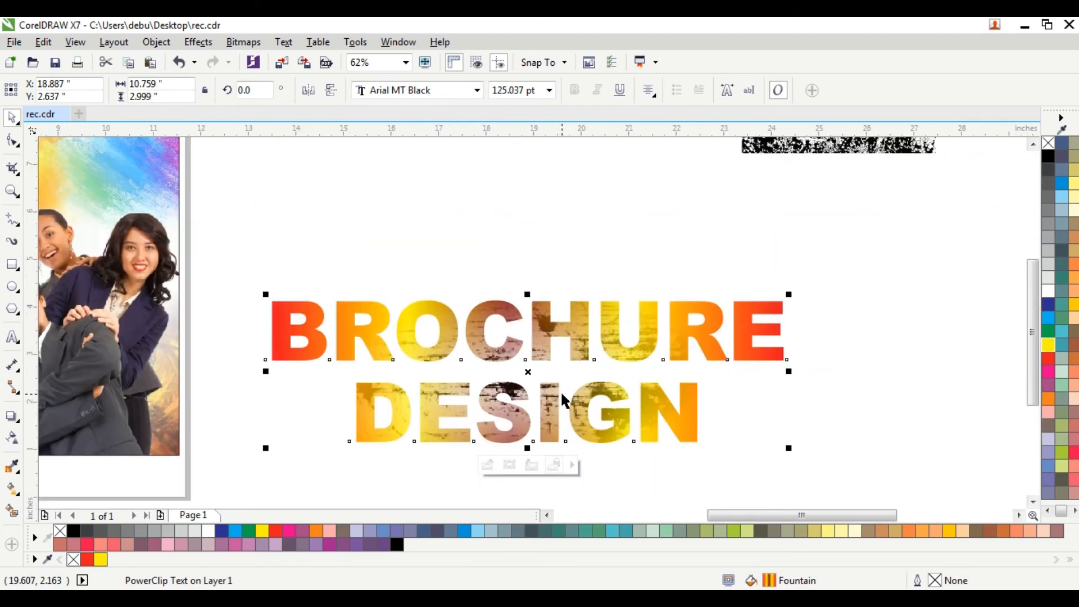
scroll(561, 389, "down", 1)
left_click(385, 177)
left_click_drag(682, 269, 734, 356)
scroll(734, 356, "up", 1)
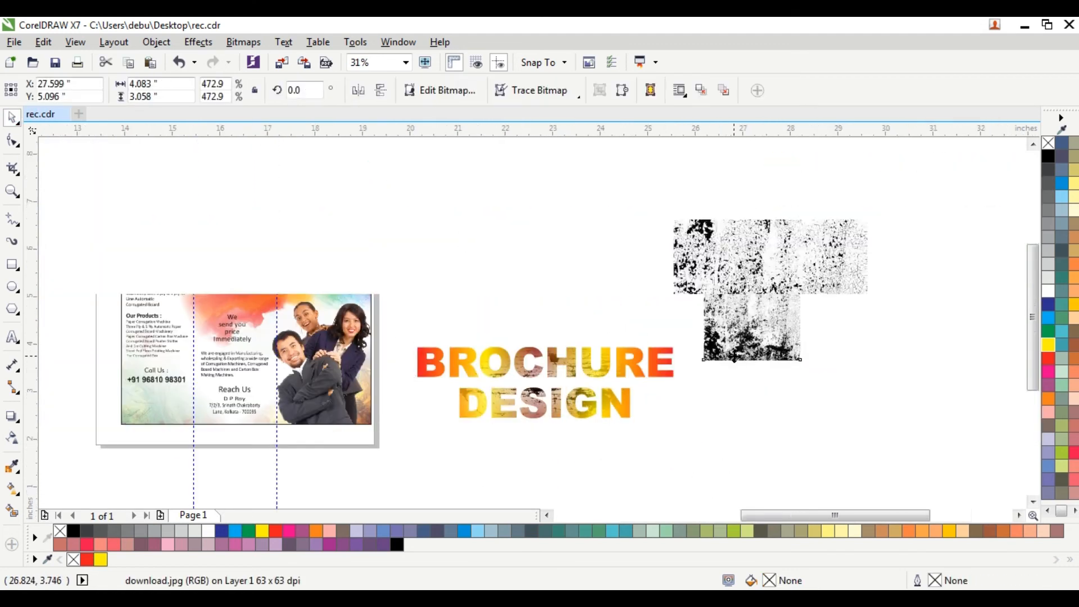
left_click(156, 42)
mouse_move(186, 146)
left_click(430, 147)
left_click(434, 386)
Edit the title's PowerClip contents and move the speckled texture over the last letters of BROCHURE.
double_click(574, 343)
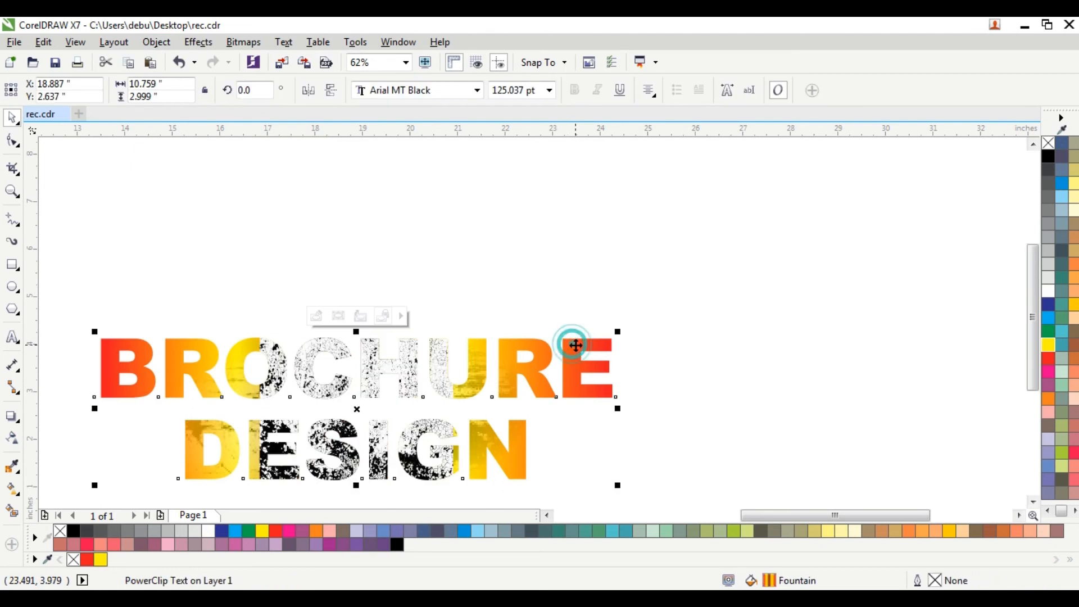
left_click(377, 368)
left_click_drag(381, 405, 647, 342)
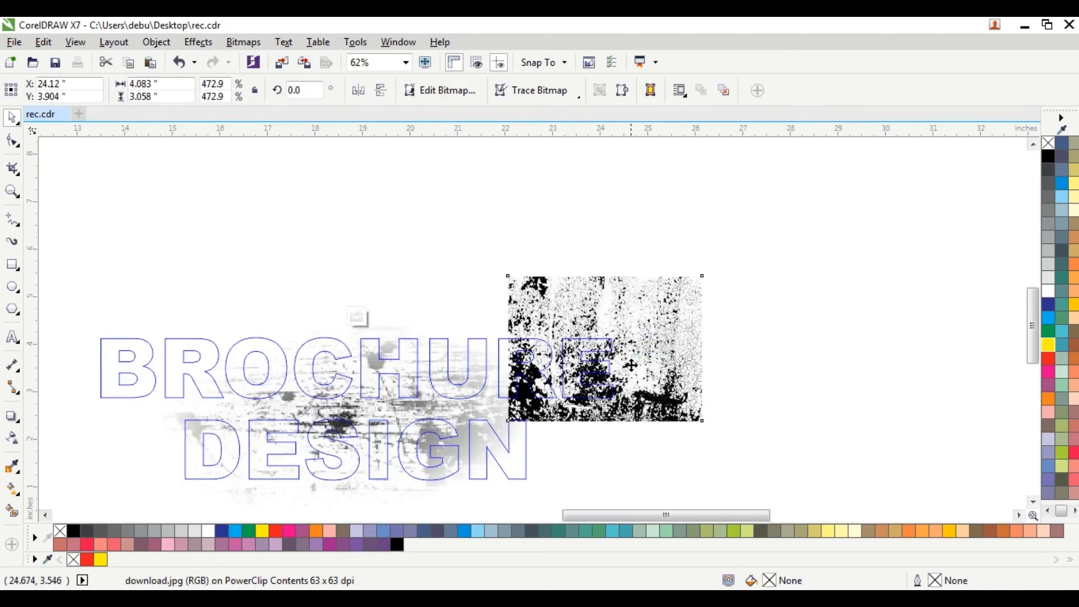
Fade the speckled texture diagonally toward its lower-left corner with a linear transparency and finish editing the PowerClip.
scroll(630, 365, "up", 1)
left_click(13, 438)
left_click_drag(691, 224, 473, 422)
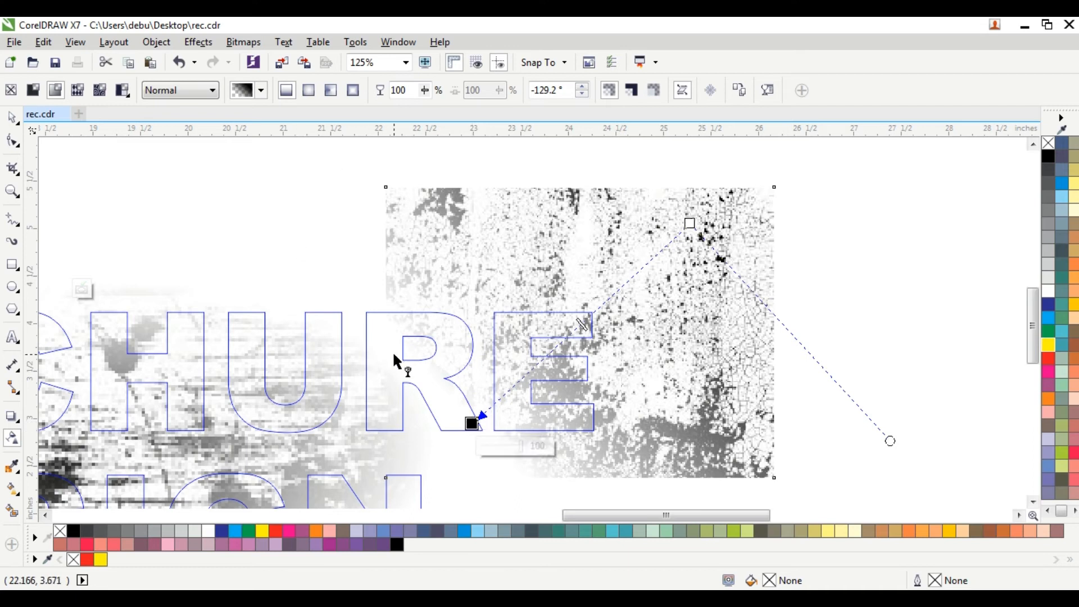
left_click(79, 285)
scroll(160, 280, "down", 1)
scroll(160, 280, "down", 1)
left_click(348, 233)
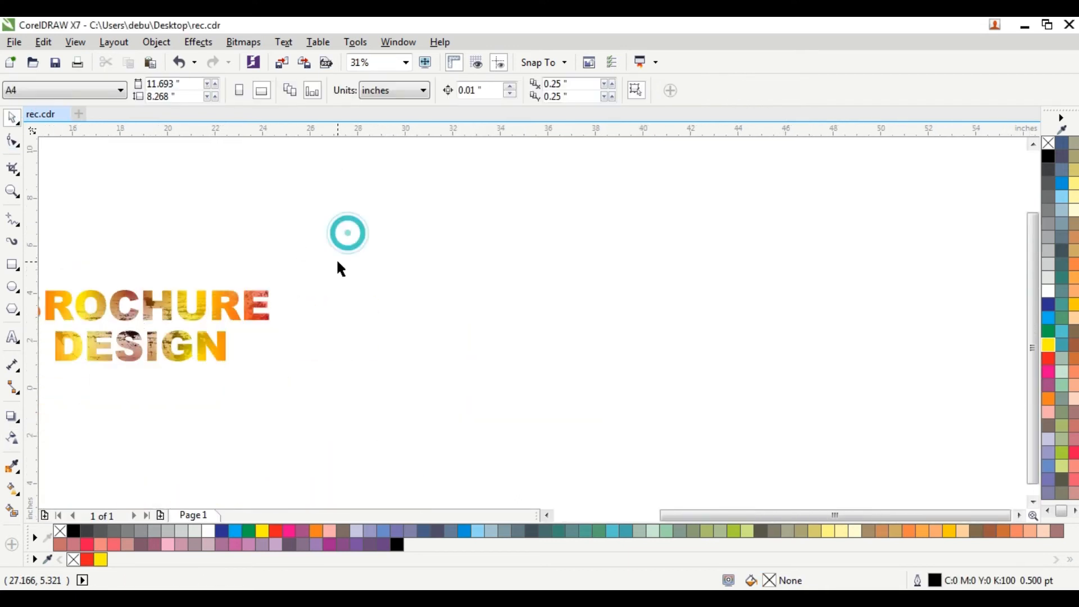
Shift the title slightly and give it a black drop shadow with opacity 86 and feather 4.
scroll(582, 260, "down", 1)
scroll(336, 279, "up", 1)
left_click_drag(374, 301, 415, 298)
scroll(417, 298, "up", 1)
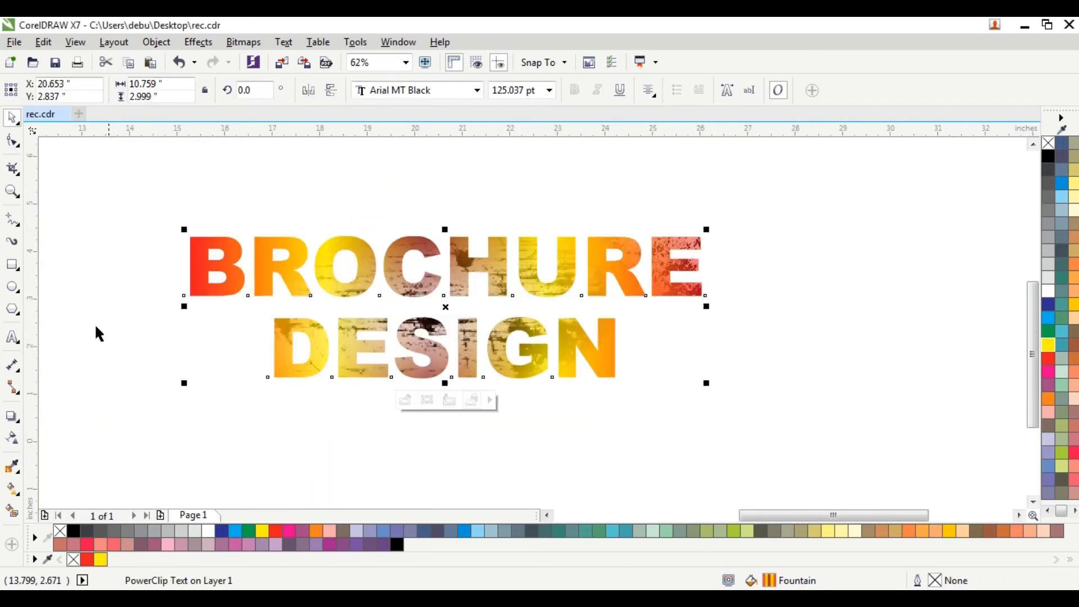
left_click(12, 417)
left_click_drag(620, 375, 631, 380)
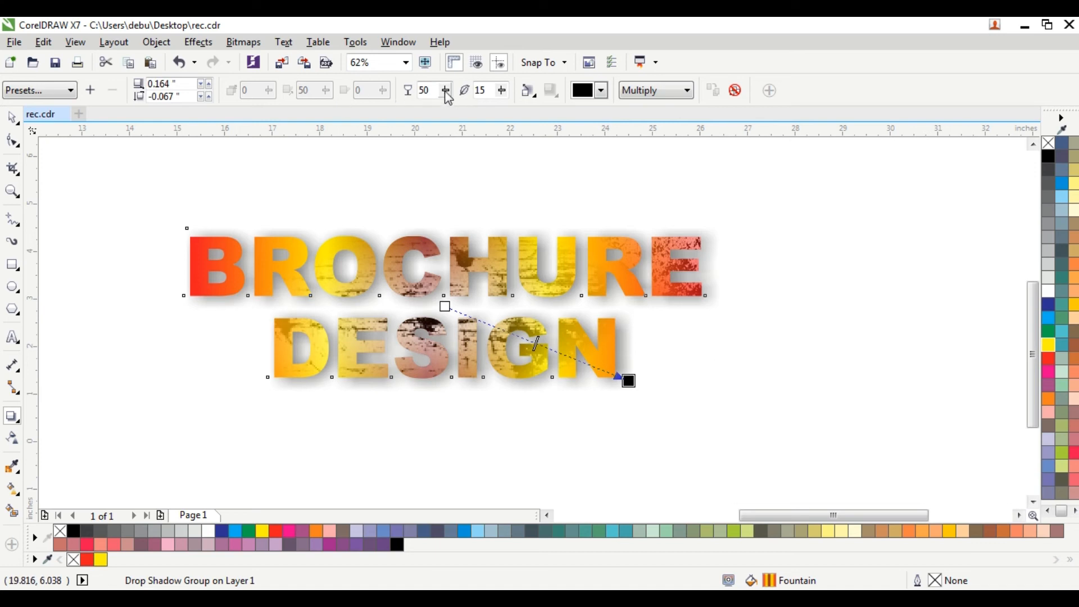
left_click_drag(447, 117, 494, 107)
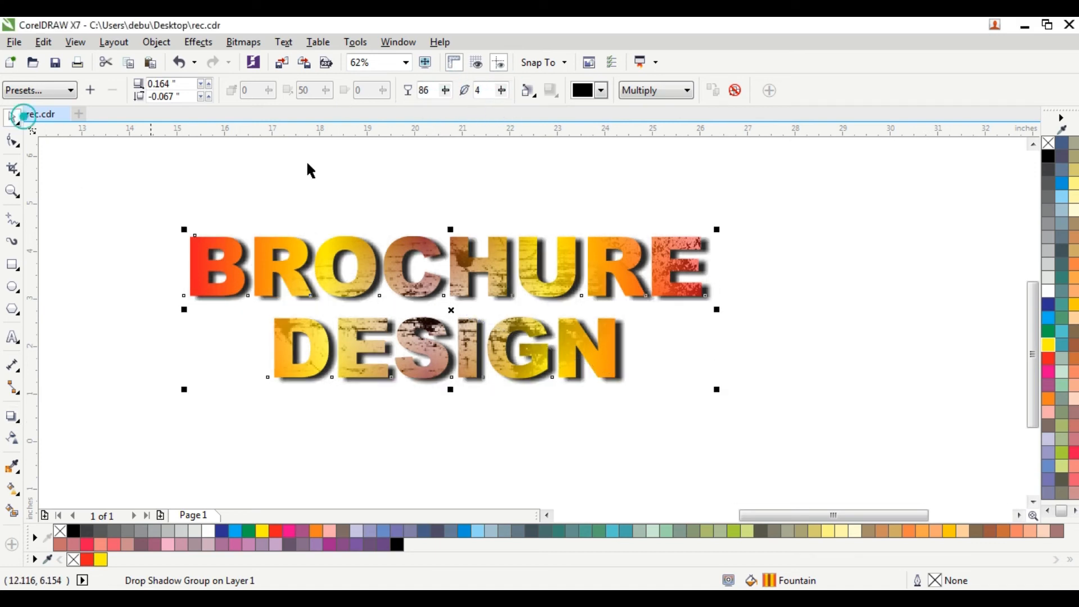
left_click(311, 171)
scroll(470, 334, "up", 2)
scroll(469, 317, "down", 4)
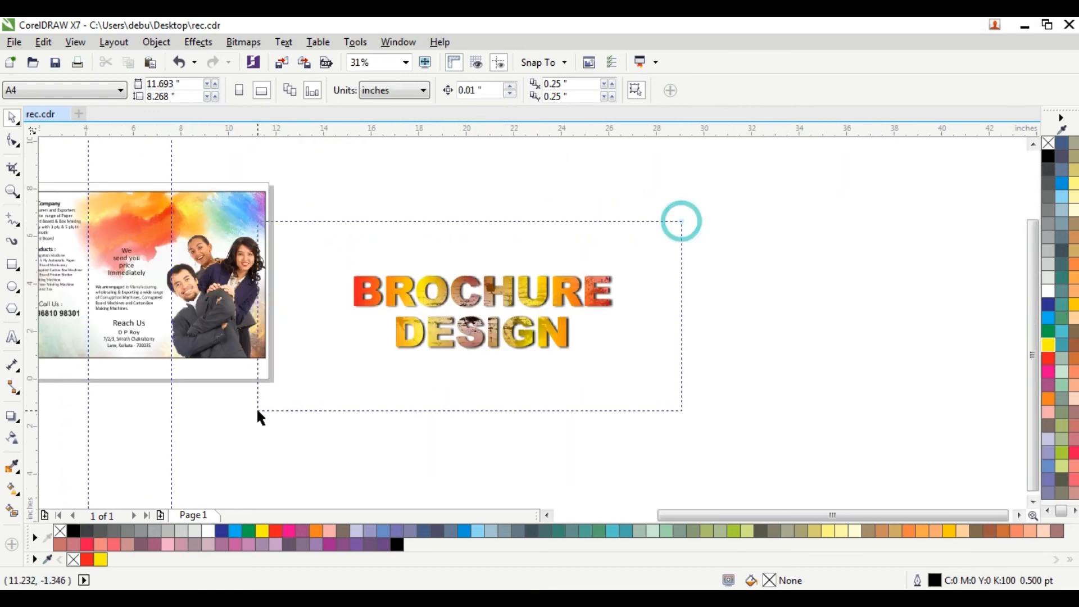
Place the title over the brochure's upper area, reduced to about 6.13 by 2.63 inches and rotated about 11 degrees.
left_click_drag(260, 418, 261, 417)
left_click_drag(620, 357, 291, 233)
scroll(391, 279, "down", 2)
scroll(225, 267, "up", 2)
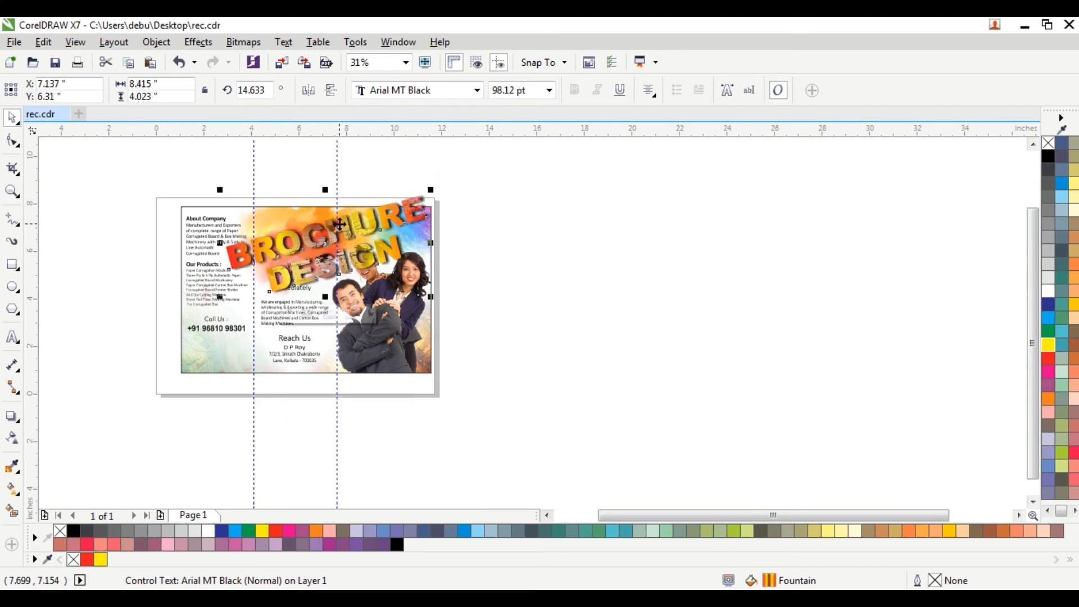
scroll(454, 199, "up", 2)
left_click_drag(515, 164, 465, 198)
left_click_drag(383, 235, 347, 221)
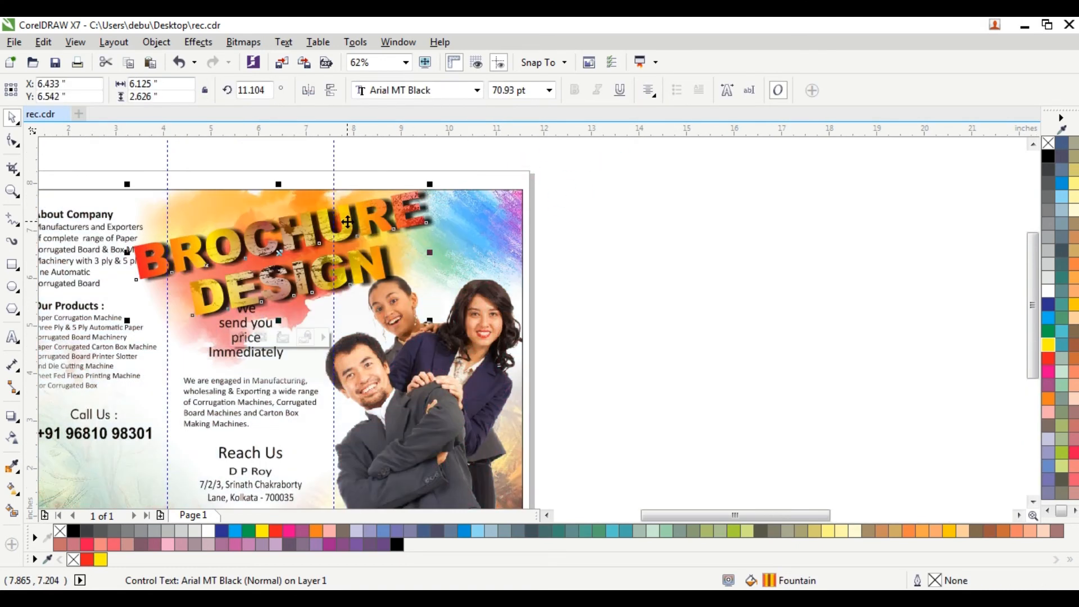
Enlarge the title across the upper middle and right panels, and reduce its tilt.
left_click_drag(440, 191, 542, 173)
left_click_drag(290, 278, 253, 267)
left_click_drag(451, 245, 484, 242)
left_click(638, 315)
Edit the brochure's PowerClip contents to scale the people photo down slightly and reposition it, and finish editing.
double_click(467, 356)
left_click(512, 312)
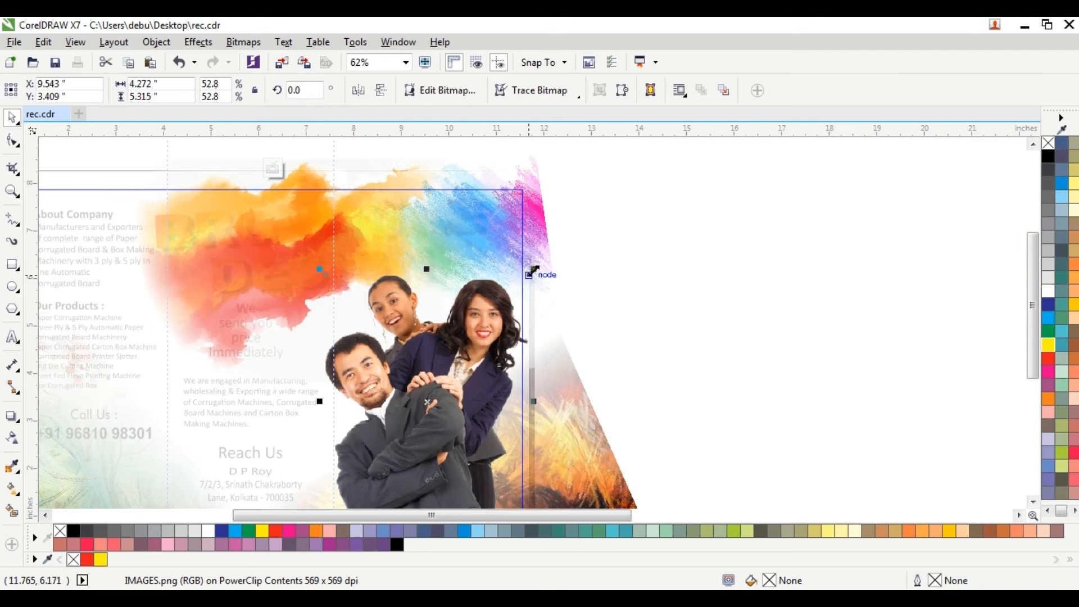
left_click_drag(533, 270, 513, 295)
left_click_drag(363, 387, 373, 387)
scroll(377, 390, "down", 1)
scroll(386, 352, "down", 1)
scroll(381, 374, "up", 2)
scroll(398, 369, "down", 2)
left_click(369, 421)
scroll(400, 361, "up", 1)
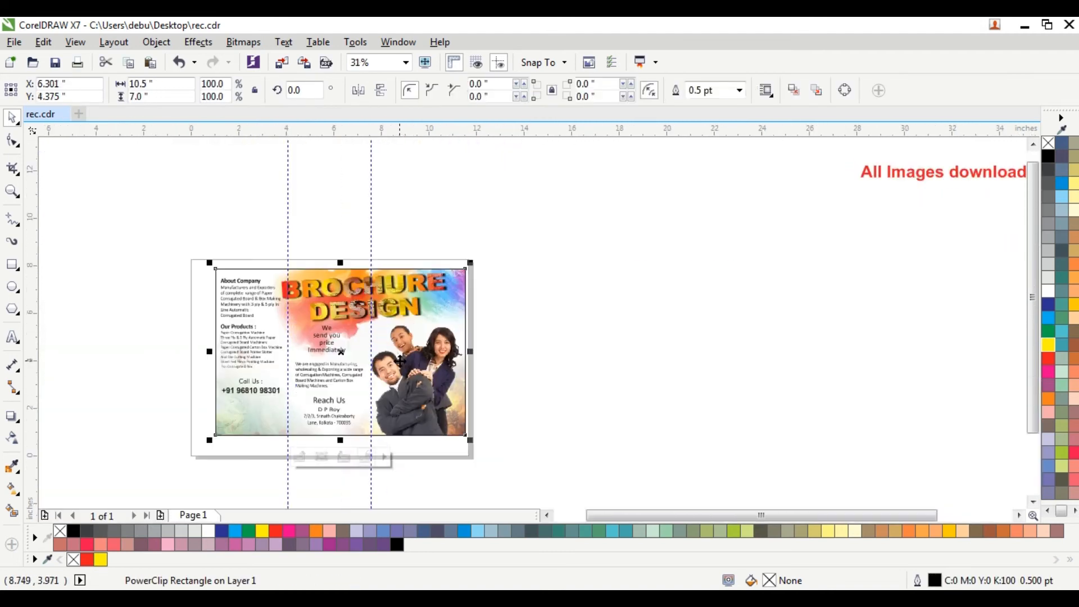
Enlarge the title slightly and shift it down over the upper part of the brochure.
key("Escape")
scroll(382, 314, "up", 1)
left_click_drag(360, 312, 373, 319)
left_click_drag(519, 239, 541, 228)
left_click_drag(360, 340, 360, 349)
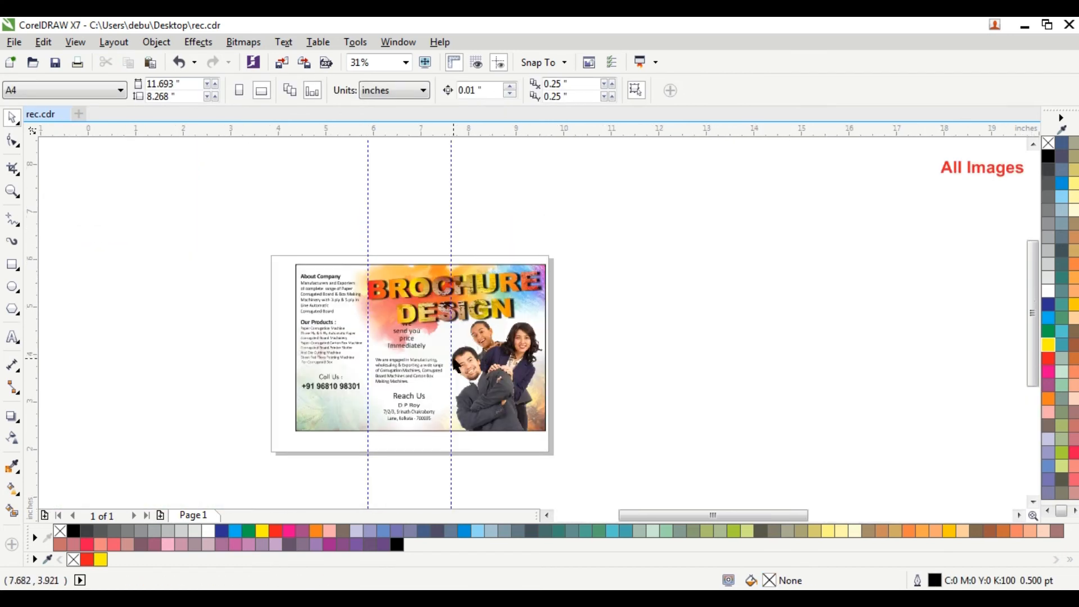
Remove the brochure rectangle's outline and delete both vertical guidelines.
scroll(450, 346, "up", 1)
left_click(797, 178)
scroll(764, 234, "down", 1)
scroll(694, 268, "up", 1)
scroll(693, 267, "down", 1)
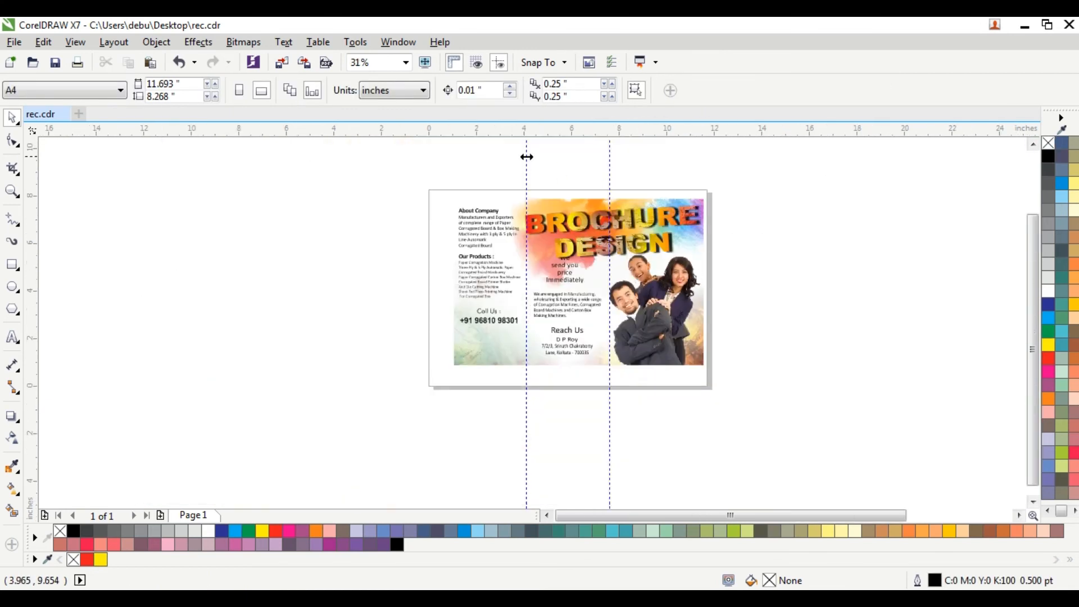
double_click(526, 157)
left_click(628, 162)
left_click(552, 415)
Move the BROCHURE DESIGN title slightly to the left within the brochure.
scroll(706, 216, "up", 1)
left_click(695, 245)
left_click_drag(696, 246, 686, 245)
left_click(764, 233)
scroll(764, 234, "down", 1)
scroll(628, 262, "up", 1)
scroll(573, 320, "up", 1)
Move the "We send you price Immediately" text down so it clears the title.
left_click(581, 330)
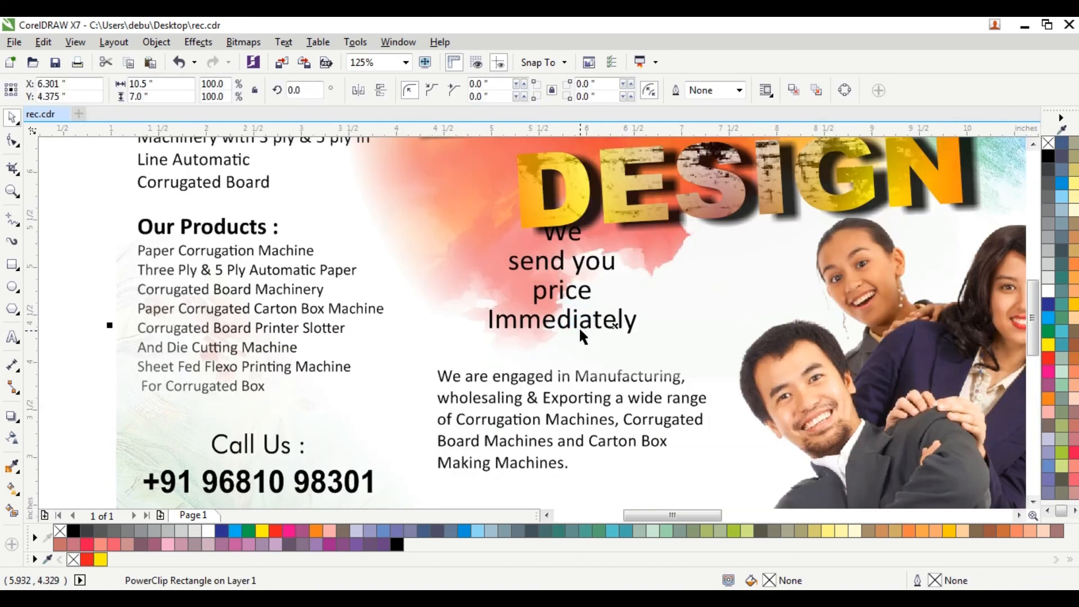
left_click(581, 336)
left_click_drag(491, 319, 490, 331)
left_click(575, 89)
left_click(574, 90)
scroll(592, 304, "down", 1)
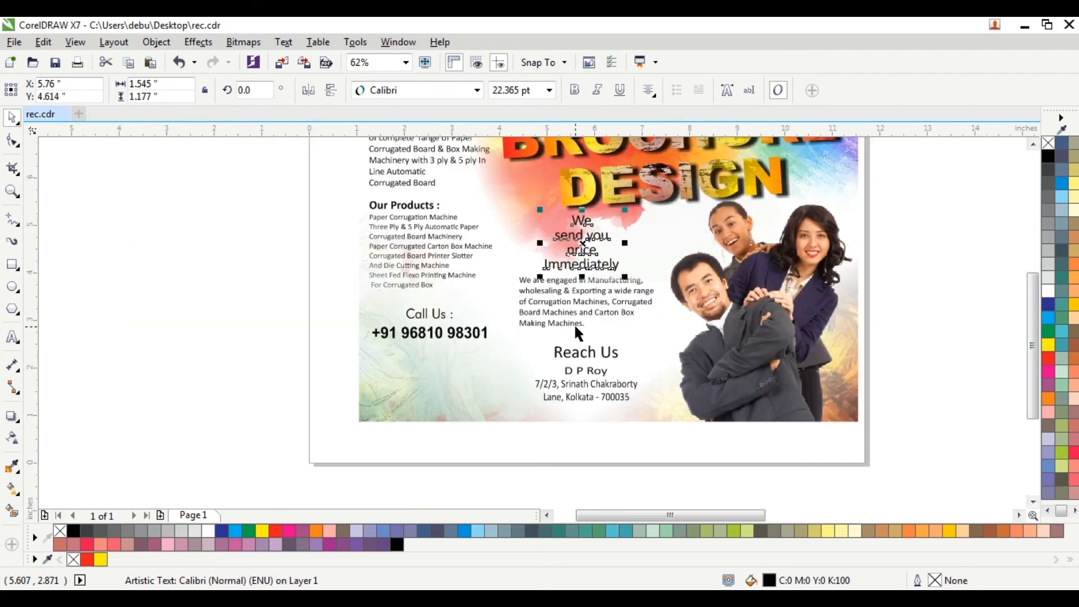
left_click(578, 334)
double_click(529, 282)
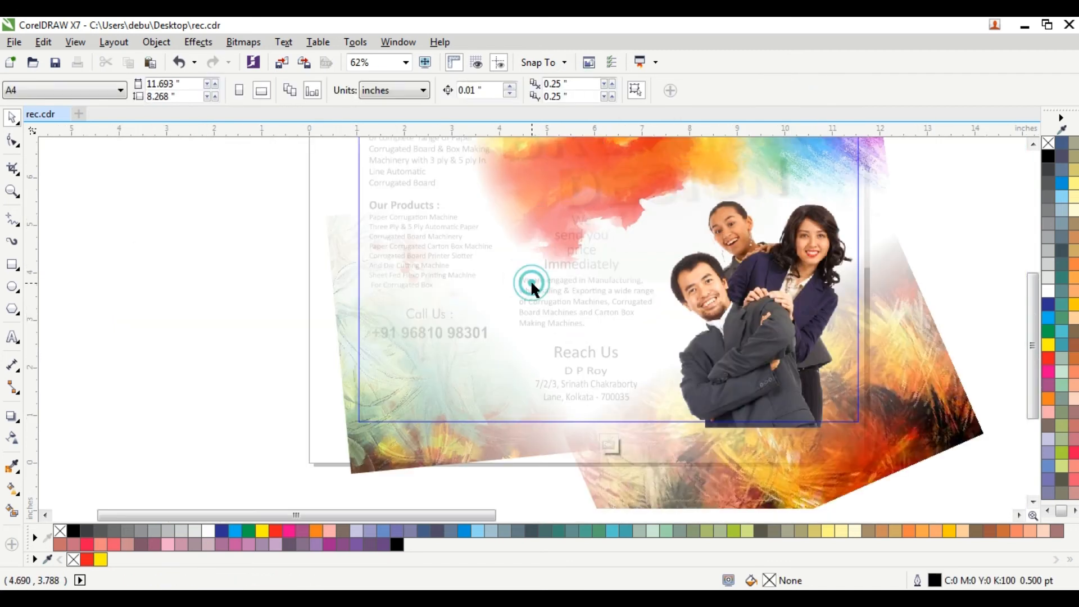
left_click(608, 445)
left_click(578, 353)
left_click(553, 324)
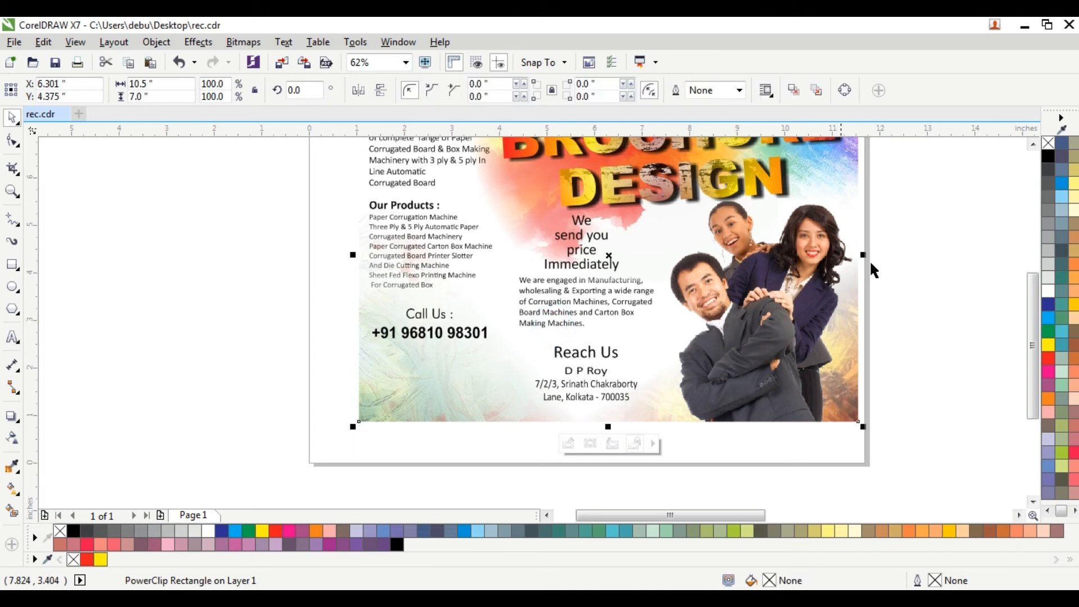
left_click(683, 478)
Nudge the "We are engaged in Manufacturing" paragraph and the Reach Us address block down together.
left_click_drag(489, 262, 487, 262)
scroll(626, 284, "up", 1)
key("Down")
key("Down")
key("Down")
key("Down")
key("Down")
key("Down")
key("Down")
key("Down")
key("Down")
key("Down")
key("Down")
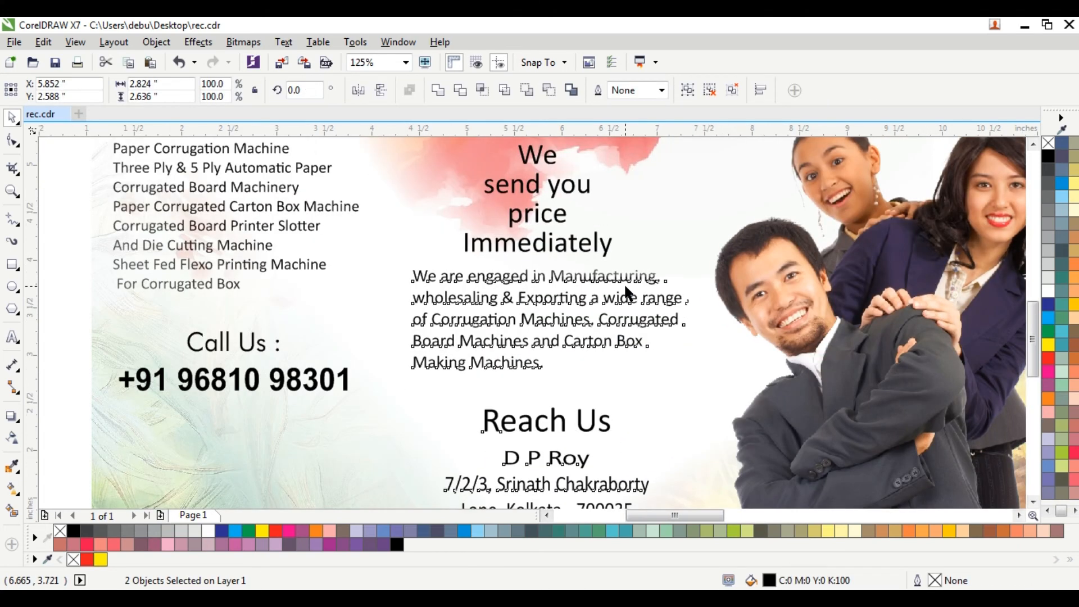
Select all the brochure objects on the page and group them.
scroll(633, 302, "down", 2)
left_click(669, 422)
scroll(669, 422, "up", 1)
scroll(624, 377, "down", 2)
scroll(705, 225, "up", 1)
left_click_drag(745, 204, 369, 437)
key("ctrl+g")
Draw a rectangle about 3.37 by 4.67 inches in the empty area beside the page.
left_click(13, 264)
left_click_drag(717, 208, 798, 318)
left_click(9, 120)
left_click(197, 155)
left_click(409, 91)
left_click(383, 110)
left_click(736, 207)
scroll(534, 256, "up", 2)
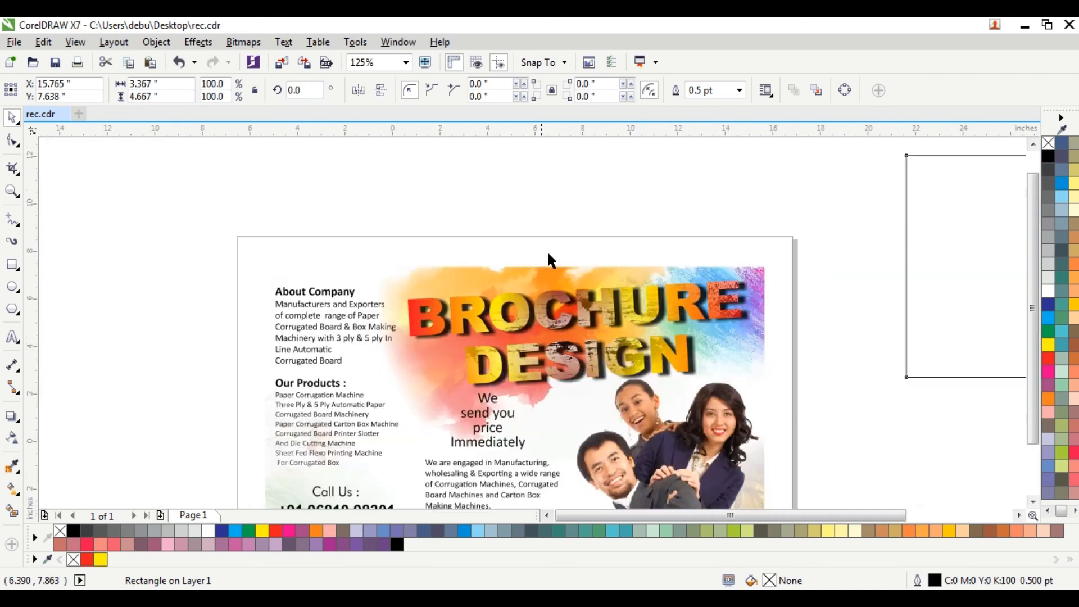
Set the new rectangle's size to 3.5 by 7 inches and place it beside the page.
scroll(548, 256, "right", 3)
key("Return")
scroll(563, 288, "down", 1)
left_click_drag(570, 232, 567, 304)
Duplicate the rectangle twice with a 3.5-inch horizontal offset so three equal panels sit side by side.
key("alt+F7")
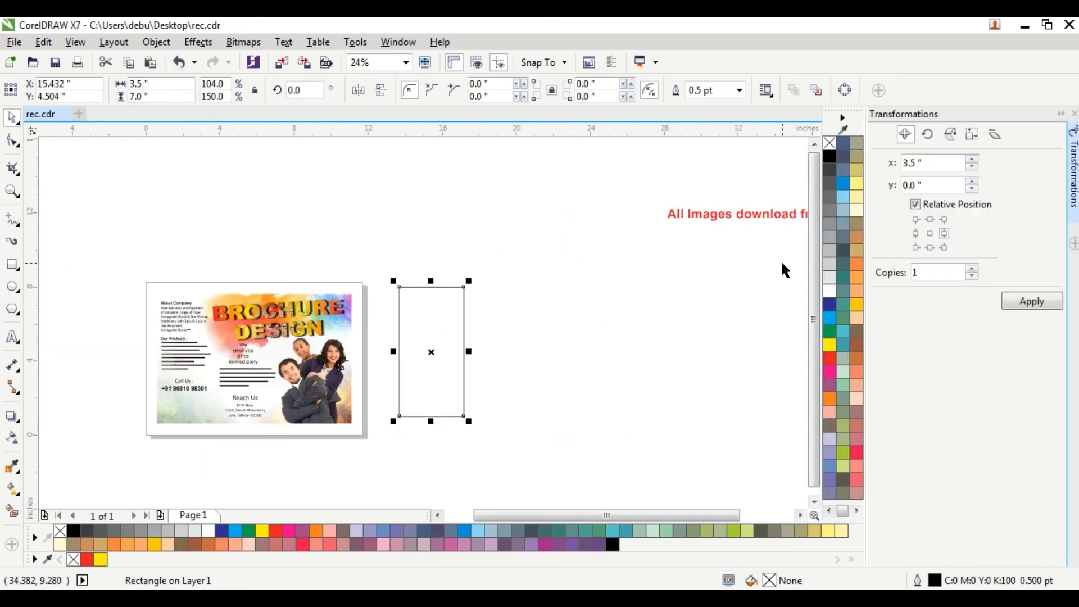
left_click(1025, 304)
left_click(1025, 304)
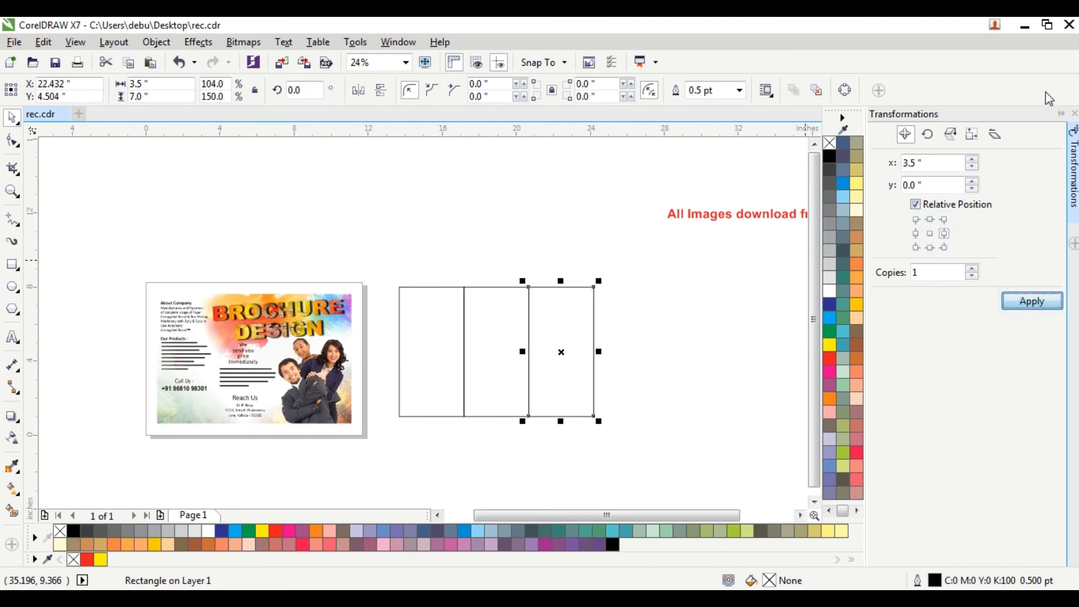
left_click(1074, 114)
Fill the three panel rectangles with black, remove their outlines and group them.
left_click_drag(846, 237, 493, 452)
left_click(1049, 156)
left_click_drag(819, 236, 485, 433)
Centre the black rectangle group over the brochure horizontally and vertically, and ungroup it into three panels.
left_click(315, 366)
key("c")
key("e")
left_click(585, 272)
left_click(549, 289)
left_click(310, 329)
scroll(311, 329, "up", 2)
right_click(311, 329)
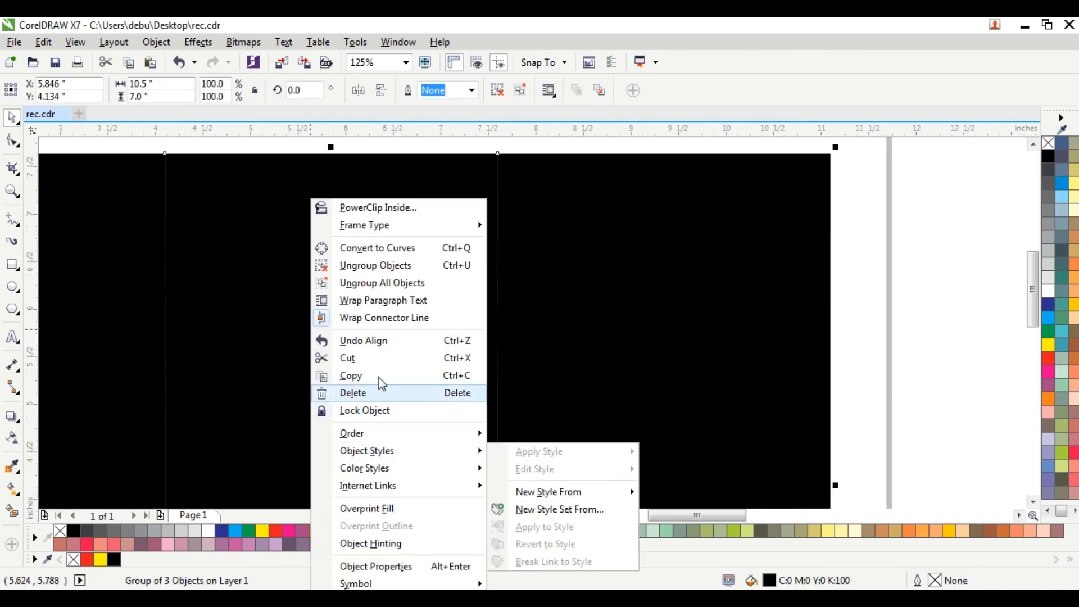
left_click(401, 283)
left_click(927, 181)
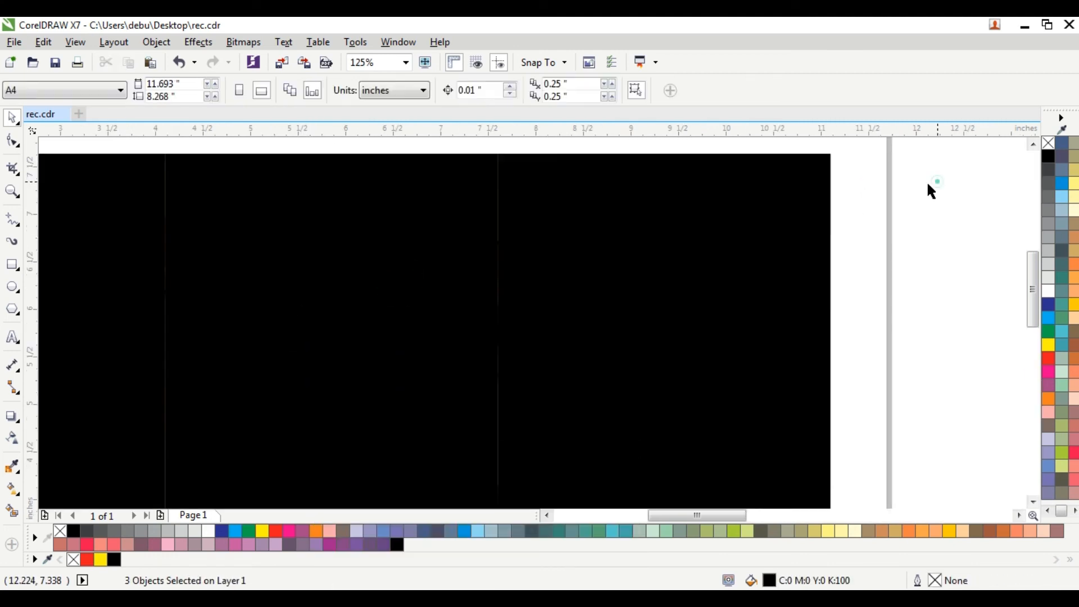
Give the left black panel a linear transparency that leaves only a soft shadow fading inward from its left edge.
scroll(903, 202, "down", 2)
left_click_drag(674, 255, 591, 258)
key("ctrl+z")
scroll(769, 254, "up", 2)
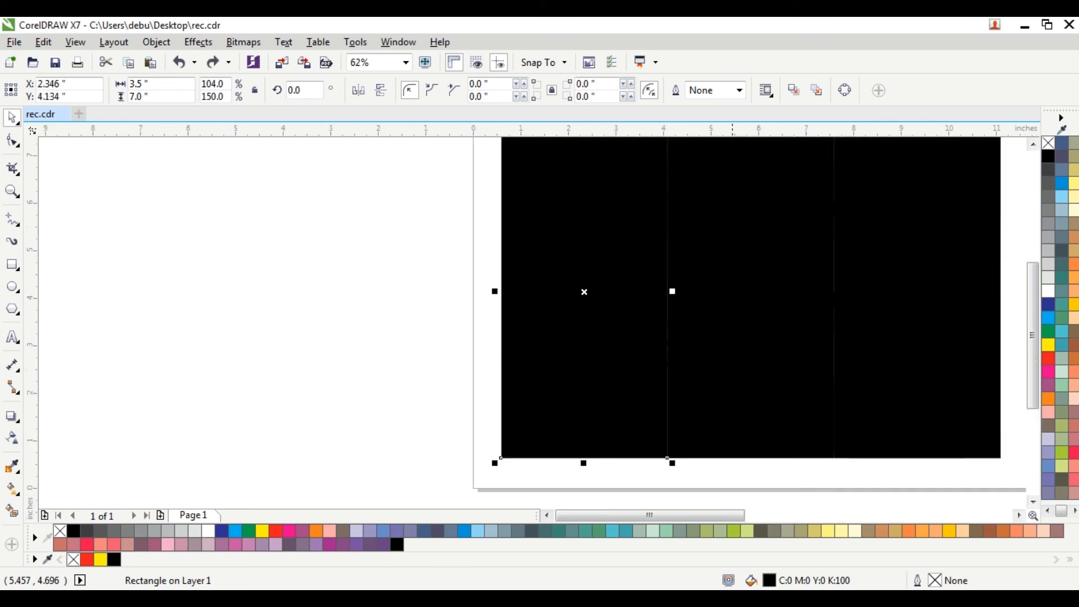
left_click(21, 439)
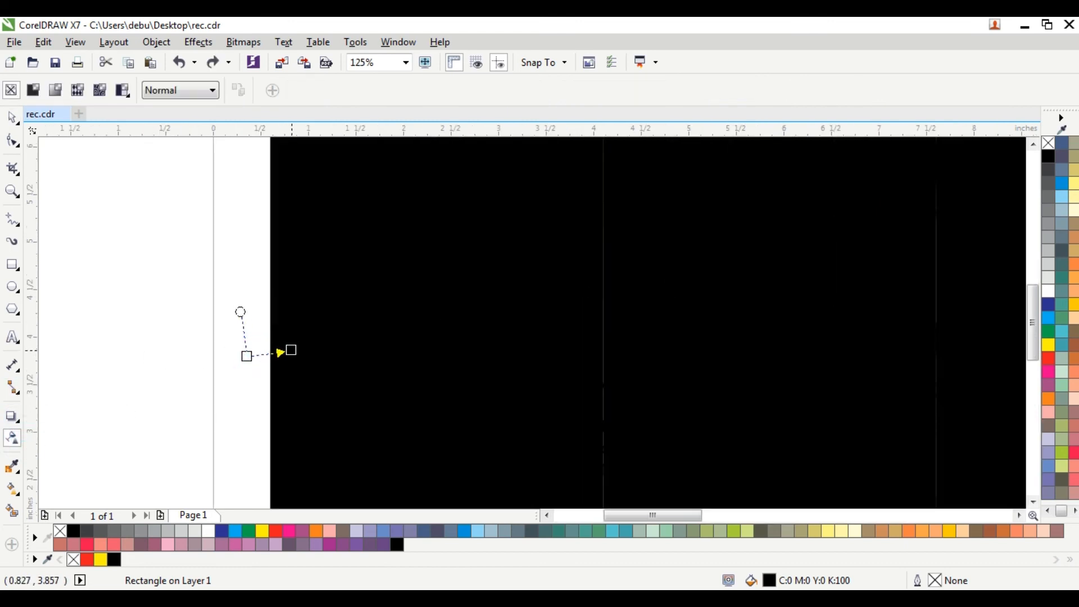
left_click_drag(295, 356, 304, 355)
scroll(256, 359, "up", 2)
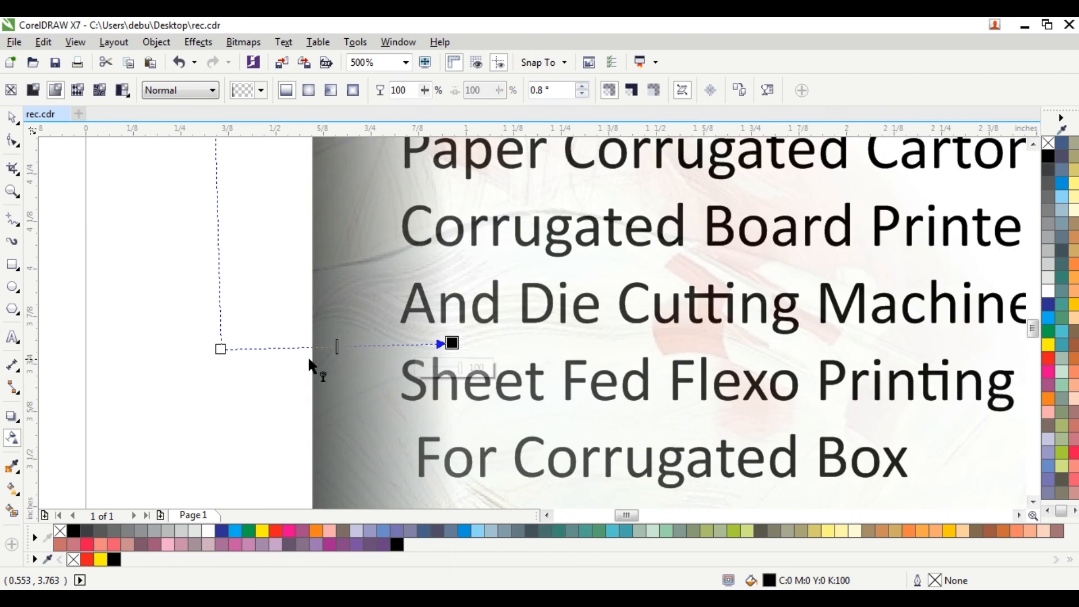
left_click_drag(221, 350, 168, 347)
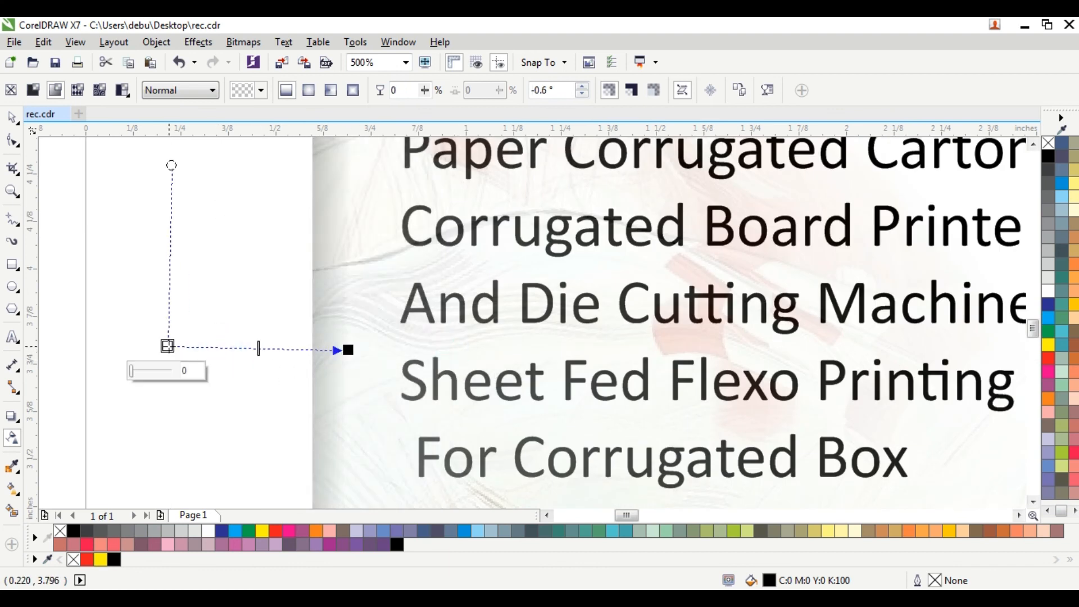
scroll(264, 367, "down", 3)
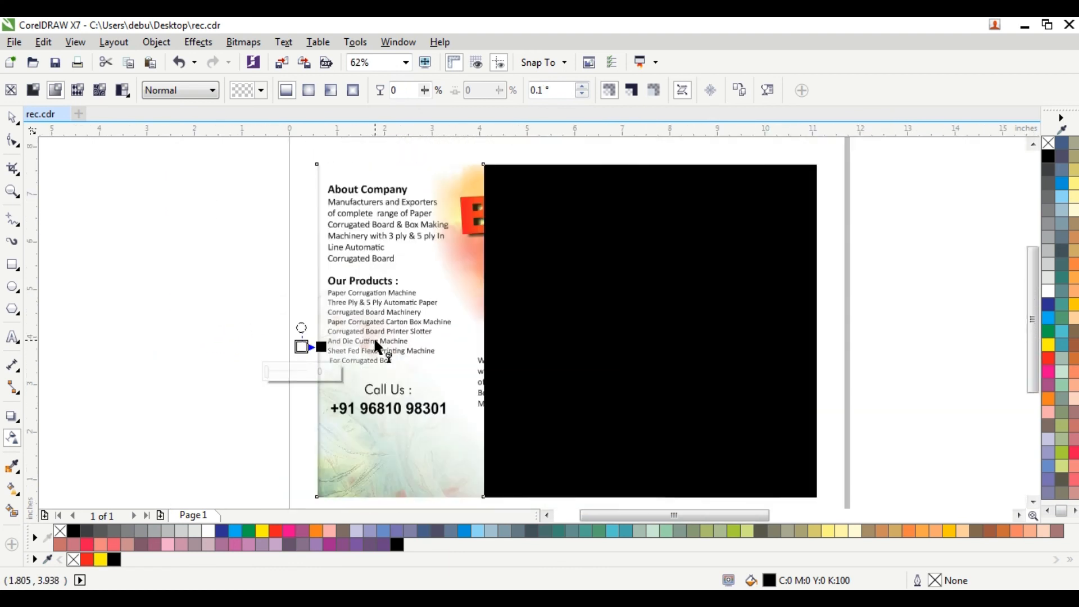
Give the middle black panel a linear transparency that leaves a narrow fold shadow along its left edge.
left_click(12, 118)
left_click(97, 268)
left_click(552, 330)
scroll(554, 332, "up", 3)
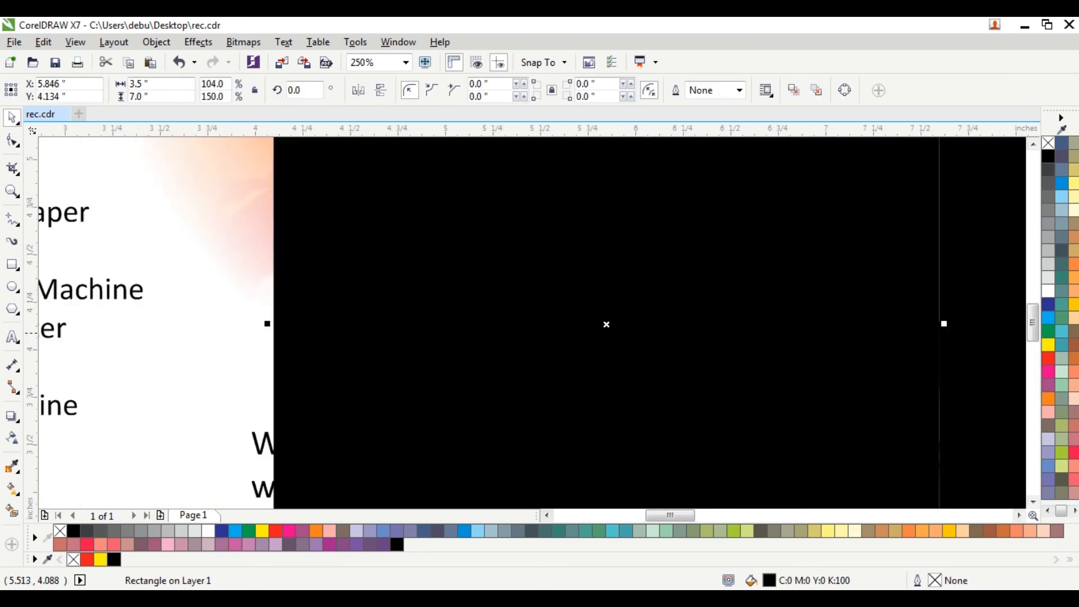
left_click(14, 439)
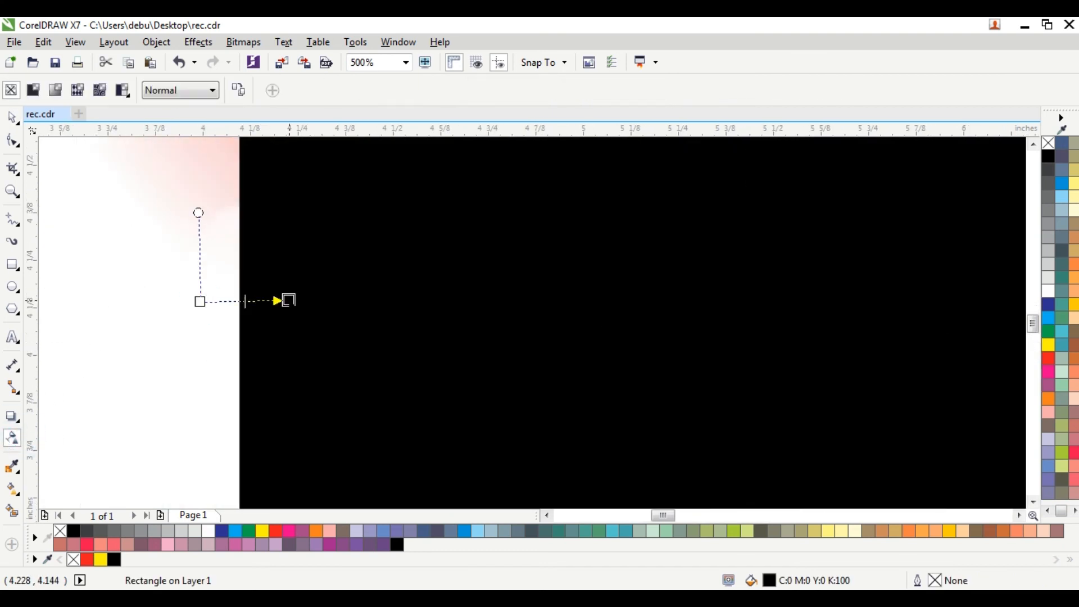
left_click_drag(295, 302, 284, 301)
left_click_drag(200, 302, 145, 303)
scroll(145, 303, "down", 3)
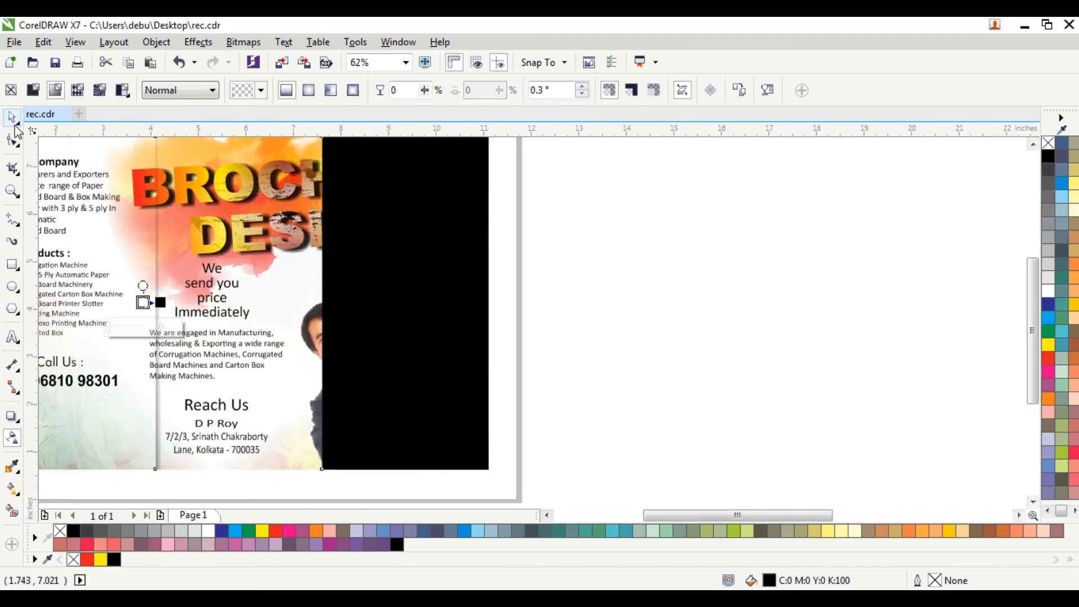
Give the right black panel a linear transparency that leaves a narrow fold shadow along its left edge.
left_click(13, 118)
left_click(687, 224)
left_click(320, 307)
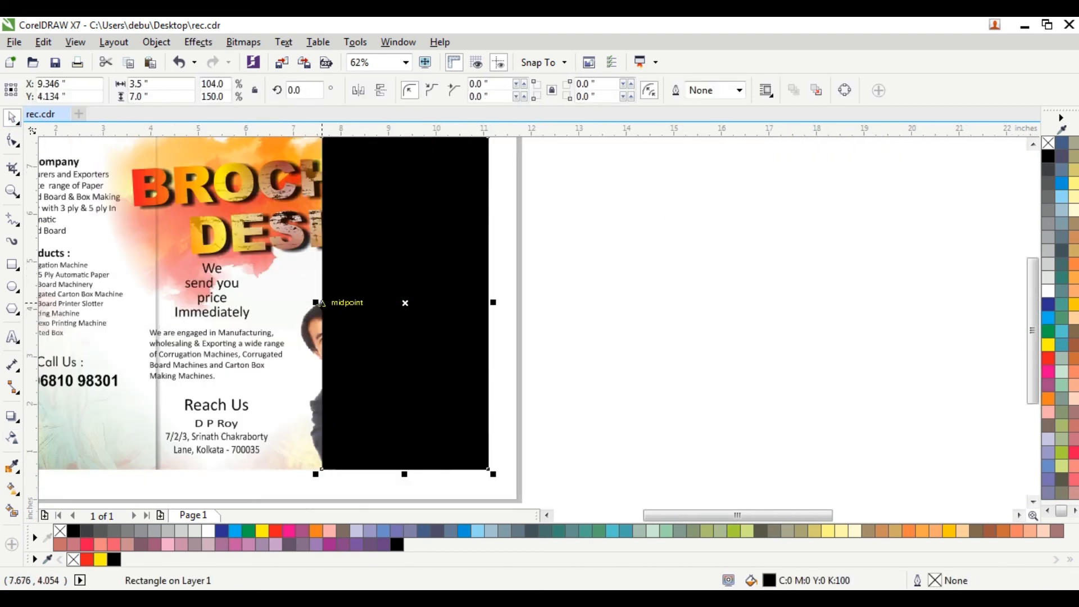
scroll(320, 304, "up", 2)
left_click(13, 438)
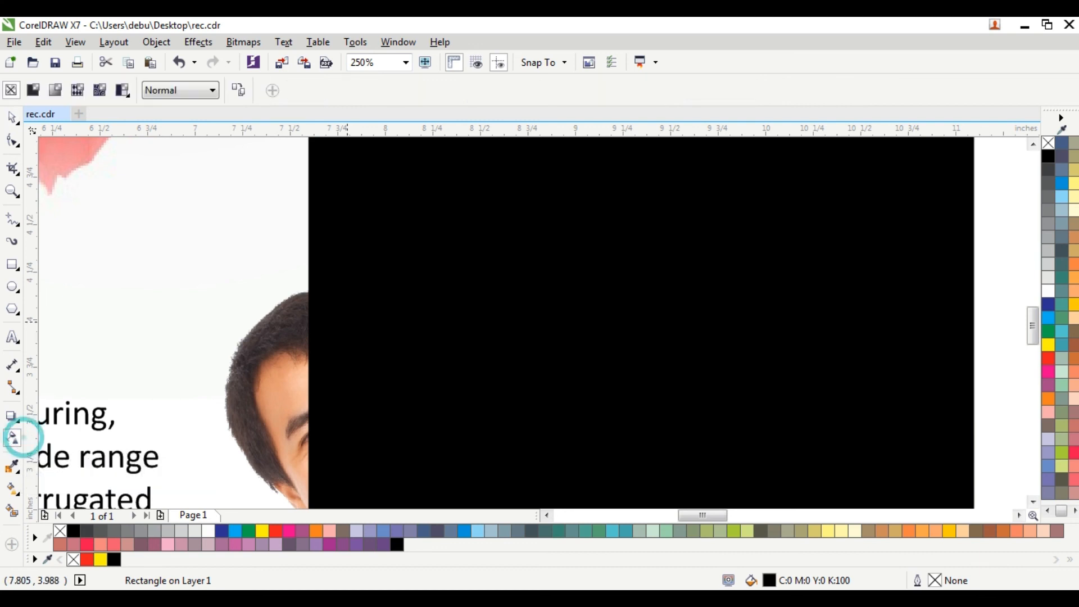
left_click_drag(280, 302, 372, 302)
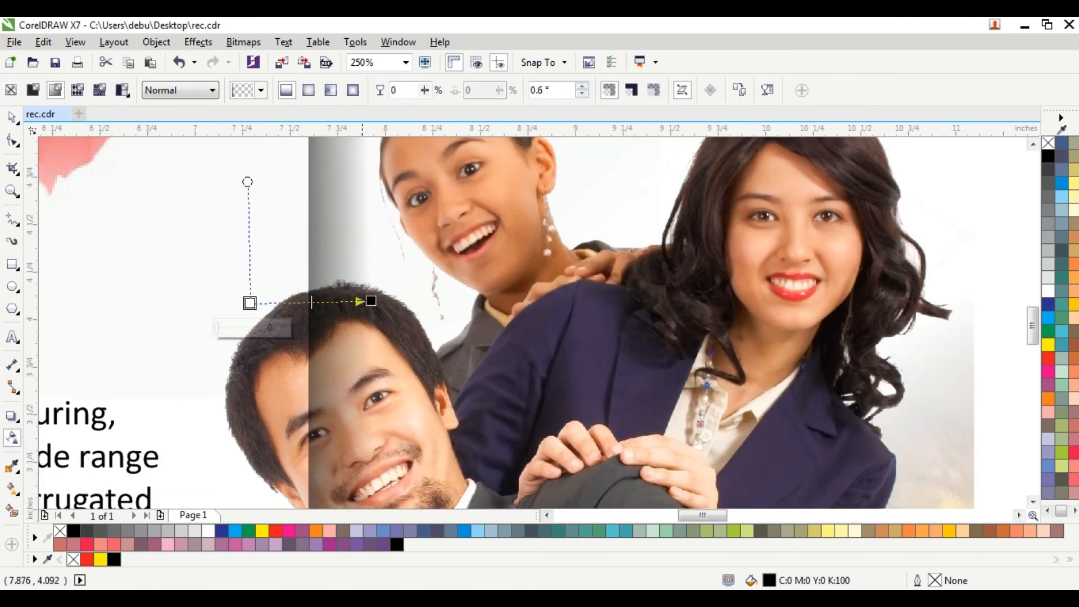
scroll(372, 302, "down", 3)
left_click(73, 169)
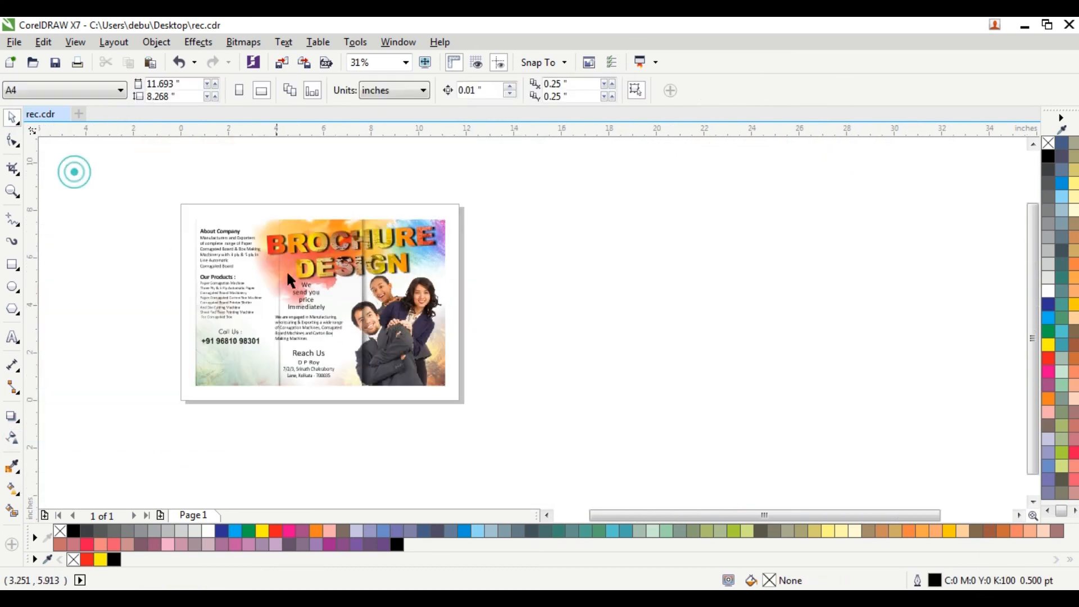
scroll(312, 305, "up", 1)
left_click(309, 391)
scroll(319, 389, "down", 1)
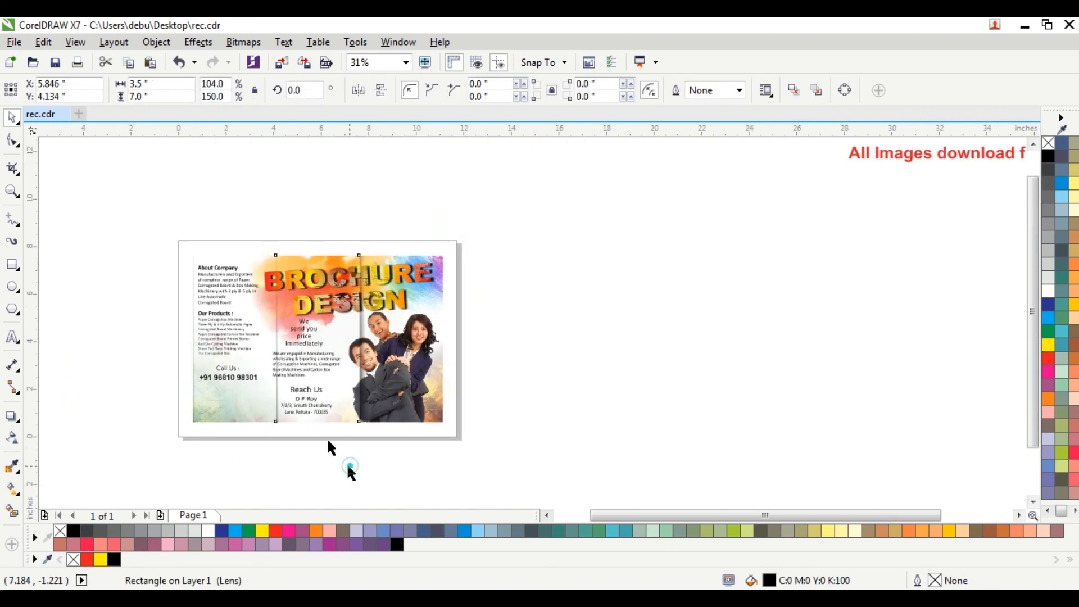
left_click(349, 469)
Ungroup the brochure artwork beneath the shadow panels so its texts can be moved separately.
scroll(372, 456, "up", 1)
left_click_drag(336, 363, 331, 353)
left_click_drag(308, 399, 296, 448)
key("ctrl+z")
left_click(336, 405)
key("ctrl+u")
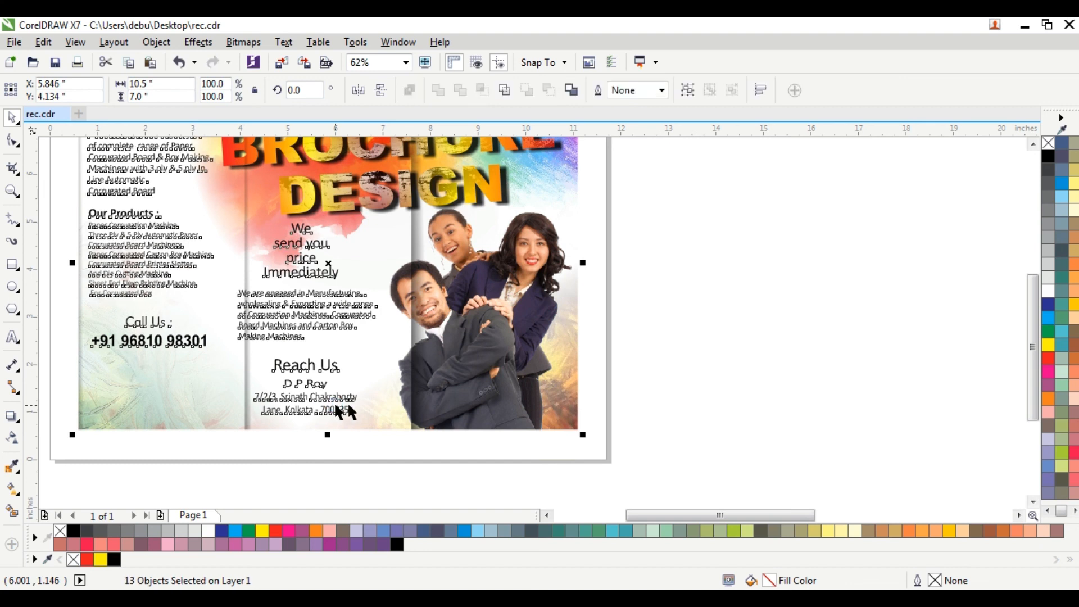
Try to nudge only the Reach Us heading and address block to the right within the middle panel.
left_click_drag(374, 459, 244, 341)
key("Right")
key("Right")
key("Right")
key("Right")
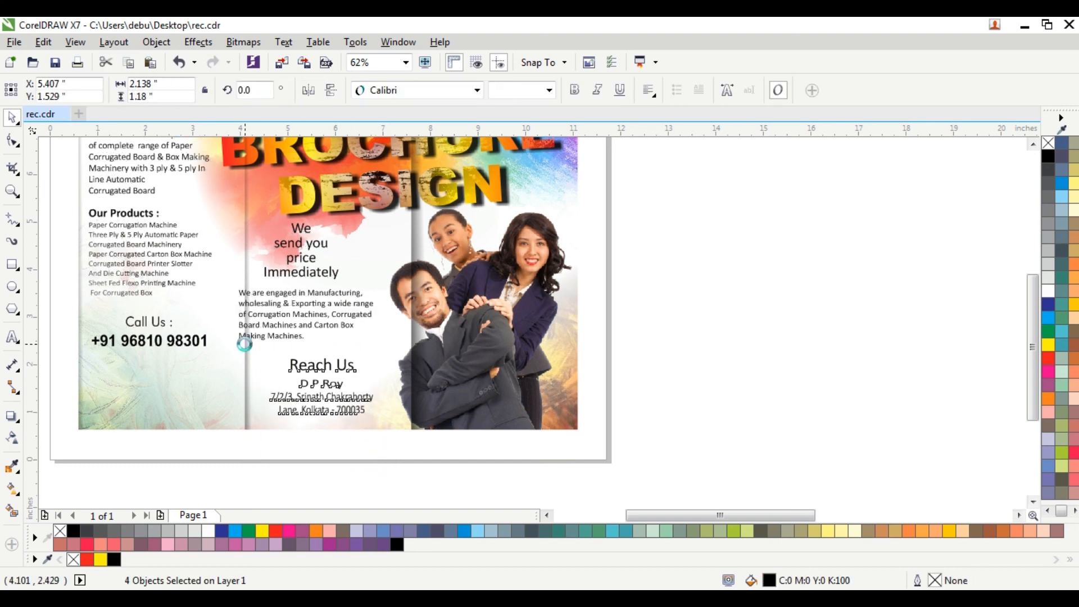
key("Escape")
Nudge the "We are engaged in Manufacturing" paragraph and the Reach Us block together to the right, clear of the fold shadow.
left_click(321, 294)
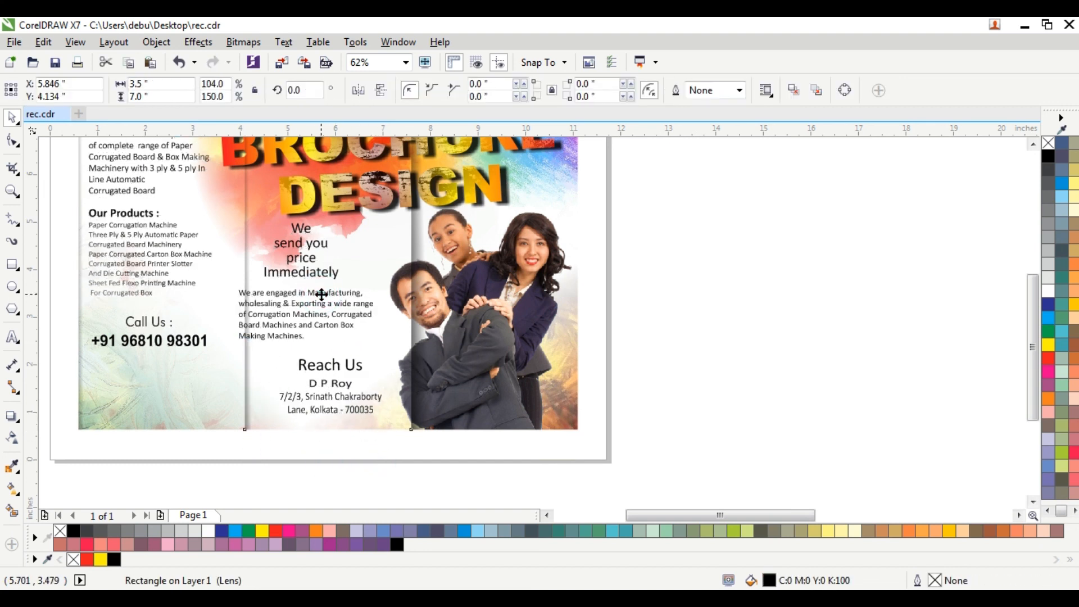
left_click(321, 294, "alt")
left_click(321, 294, "alt")
left_click(321, 294, "alt")
left_click(321, 294, "alt")
left_click_drag(400, 478, 218, 265)
key("Right")
key("Right")
key("Right")
key("Right")
key("Right")
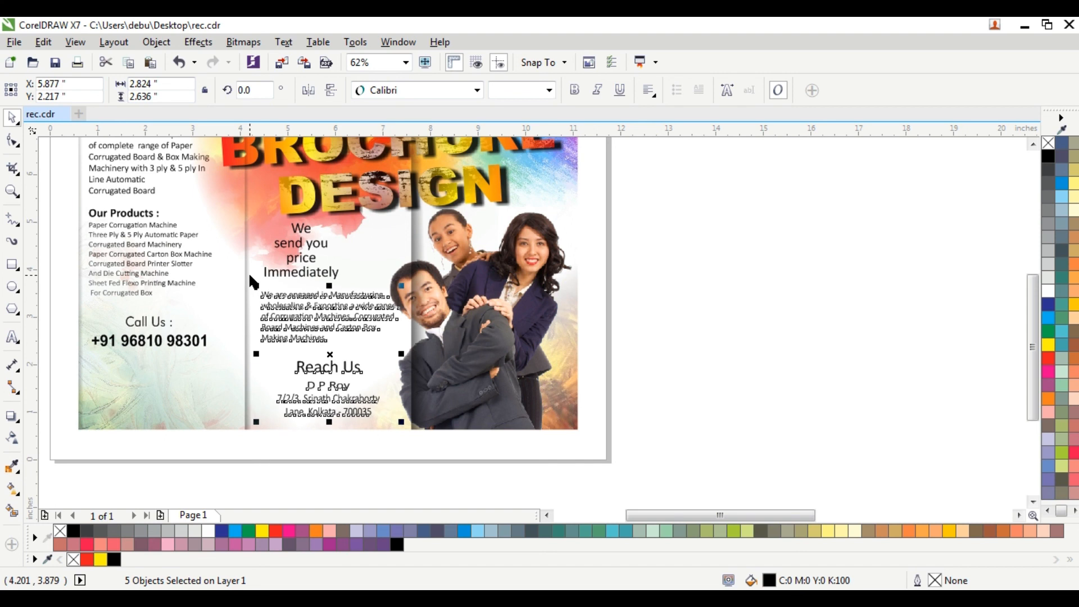
Narrow the "We are engaged in Manufacturing" paragraph from its right side so it clears the people photo.
left_click(390, 467)
left_click(321, 327)
left_click(452, 499)
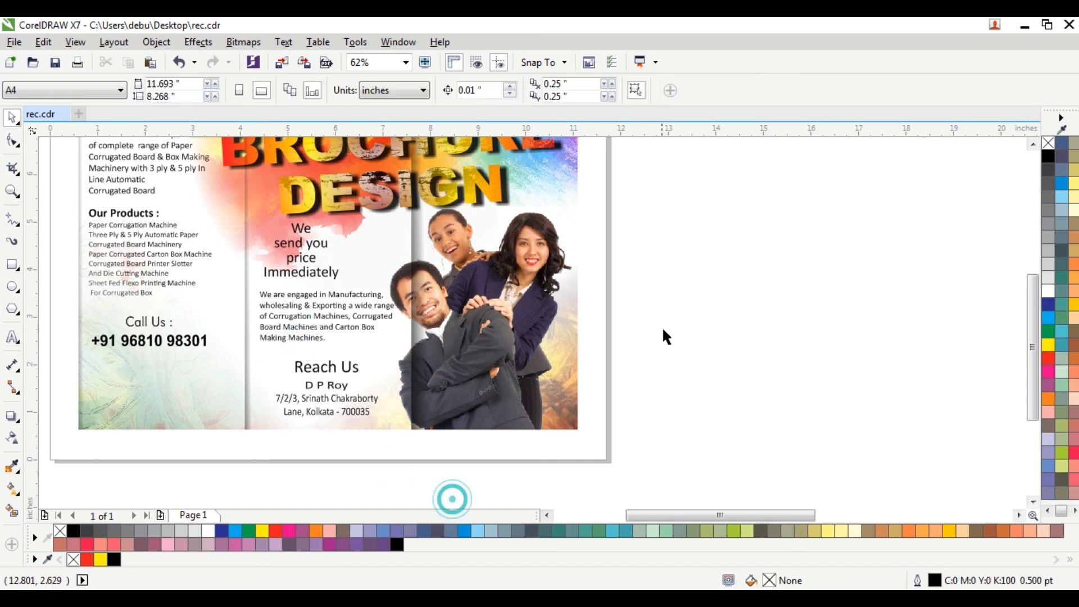
left_click(329, 340)
scroll(331, 342, "up", 2)
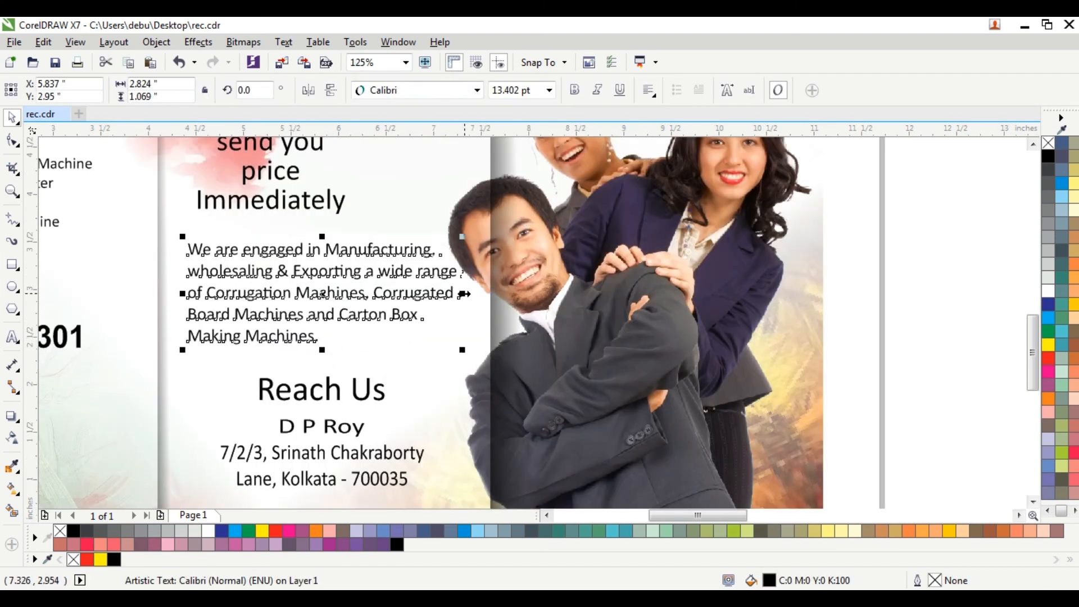
scroll(456, 303, "down", 2)
Move the "We send you price Immediately" text slightly to the right, above the middle panel's paragraph.
left_click(663, 207)
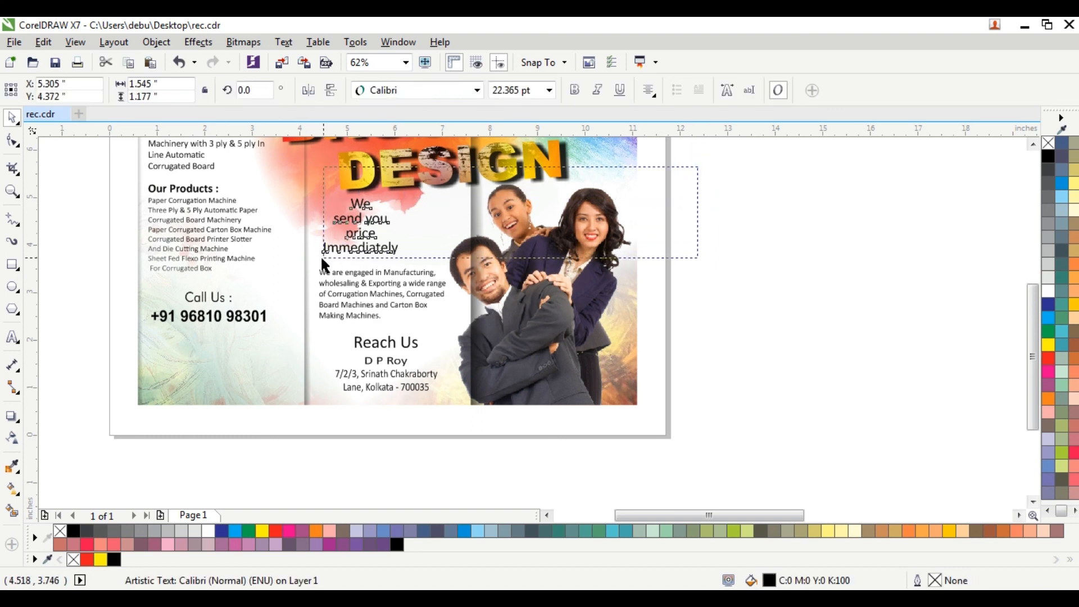
scroll(382, 236, "up", 2)
left_click_drag(347, 217, 372, 226)
scroll(372, 228, "down", 1)
left_click(733, 195)
Examine the complete three-panel brochure with its fold shadows and repositioned texts.
scroll(734, 195, "down", 1)
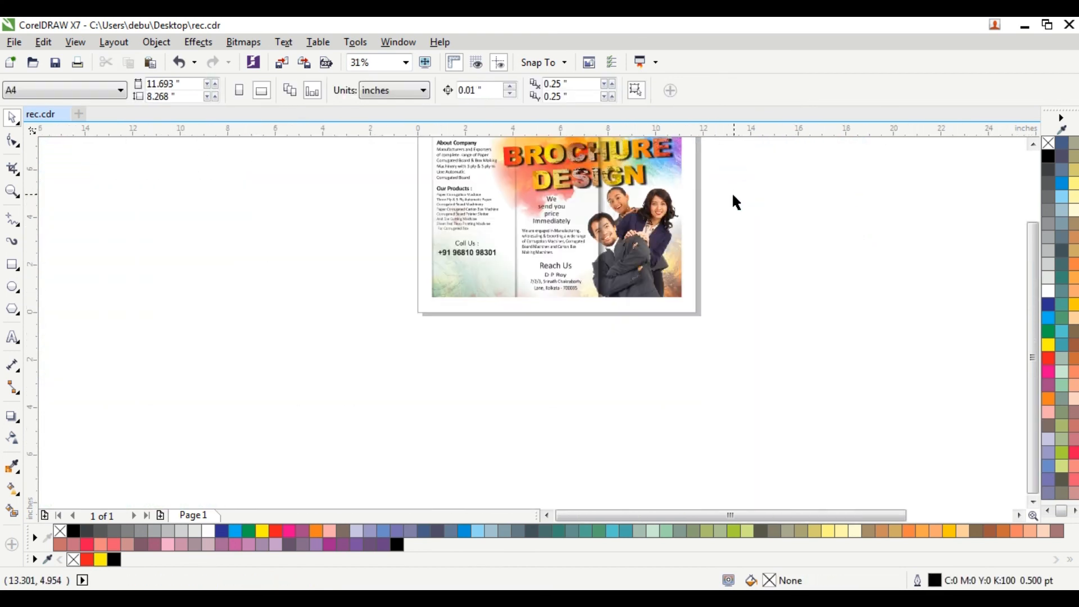
left_click(1033, 144)
scroll(614, 294, "up", 1)
scroll(614, 294, "down", 1)
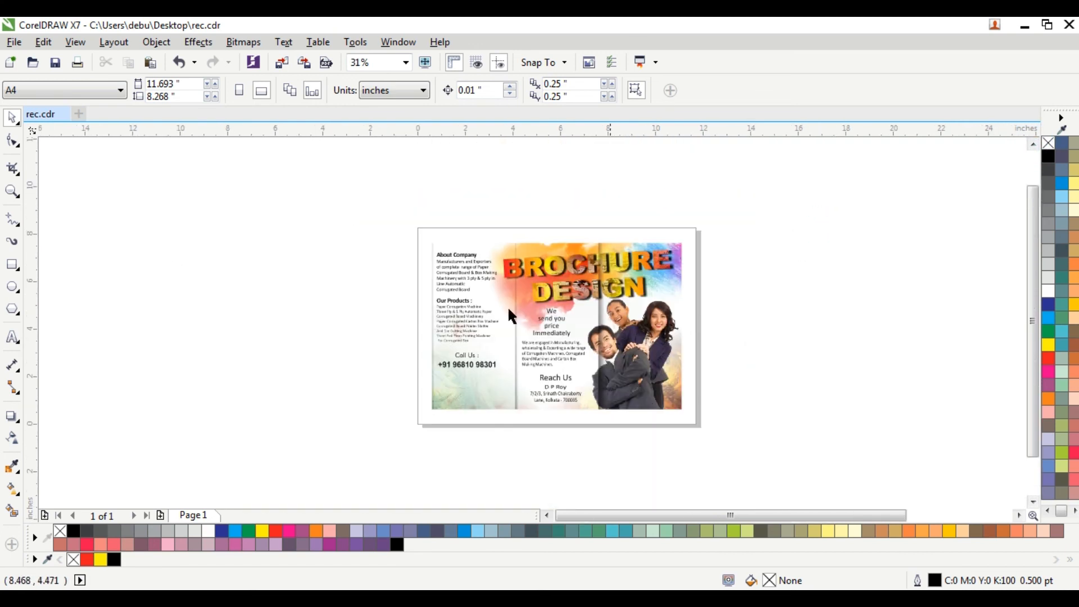
left_click(13, 192)
left_click_drag(424, 234, 693, 416)
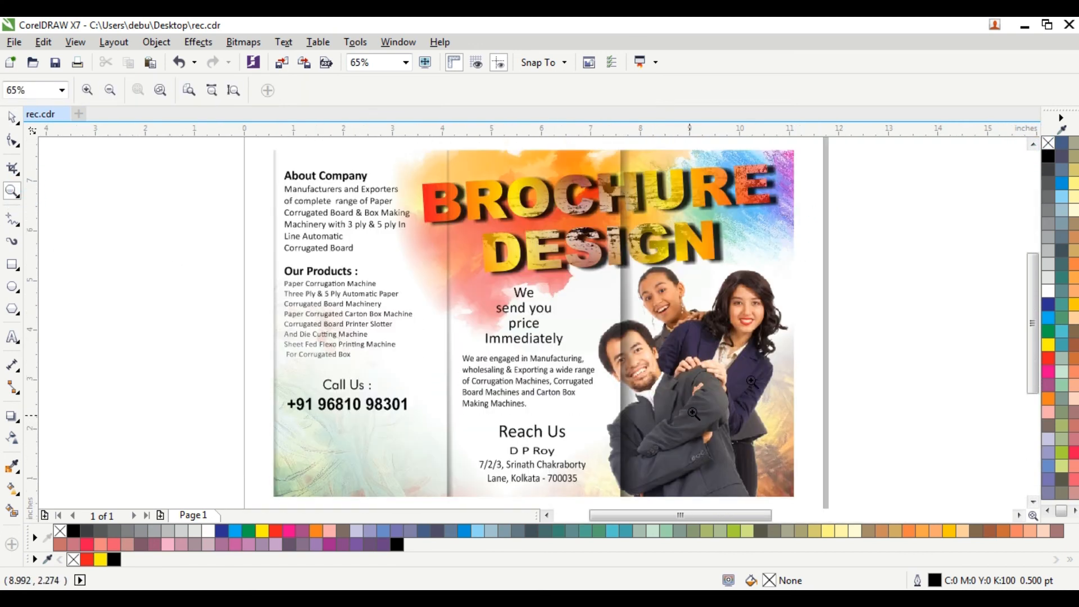